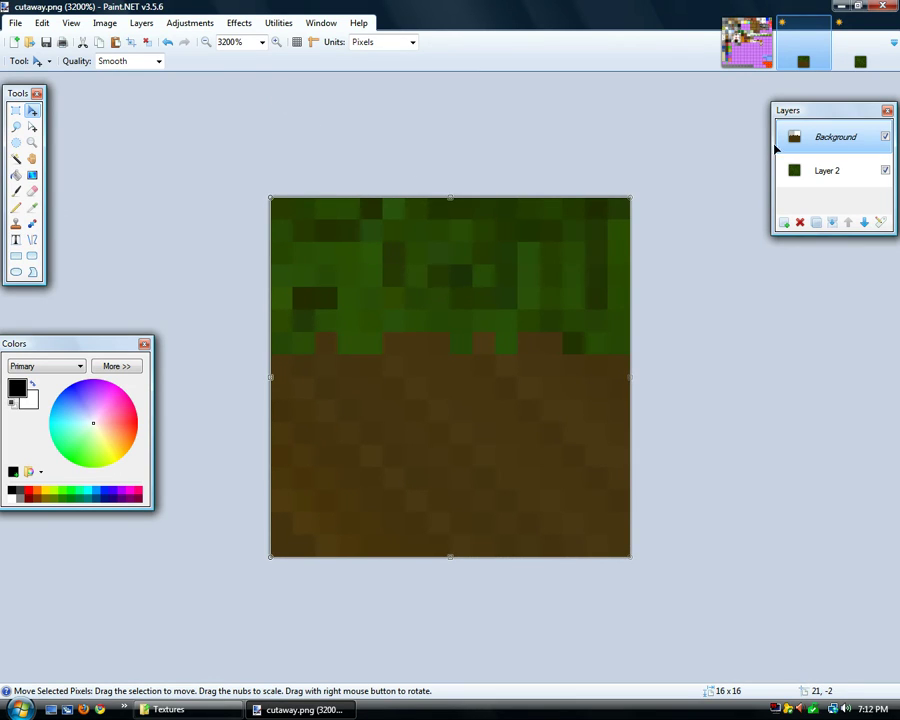
Close cutaway.png with Don't Save, leaving grass2base.gif as the shown image
{"action": "left_click", "coordinate": [856, 58]}
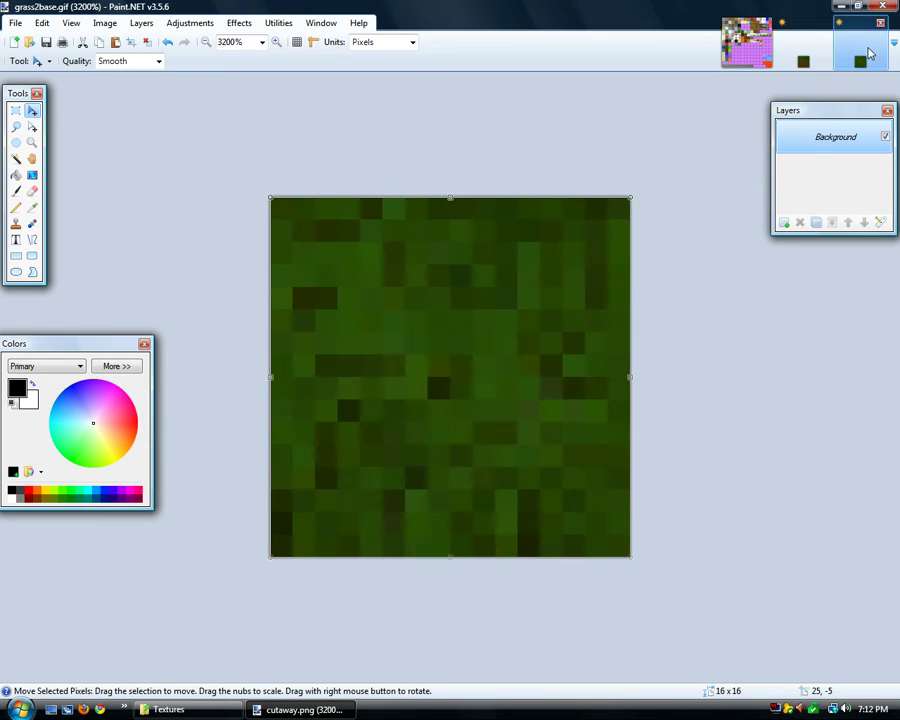
{"action": "left_click", "coordinate": [819, 30]}
{"action": "left_click", "coordinate": [822, 25]}
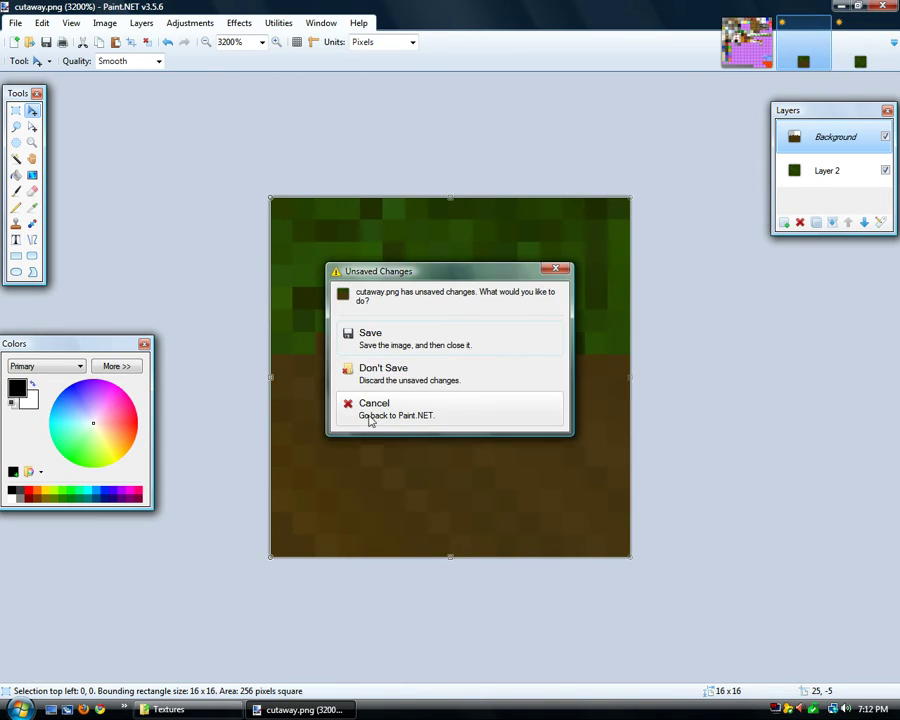
{"action": "left_click", "coordinate": [391, 389]}
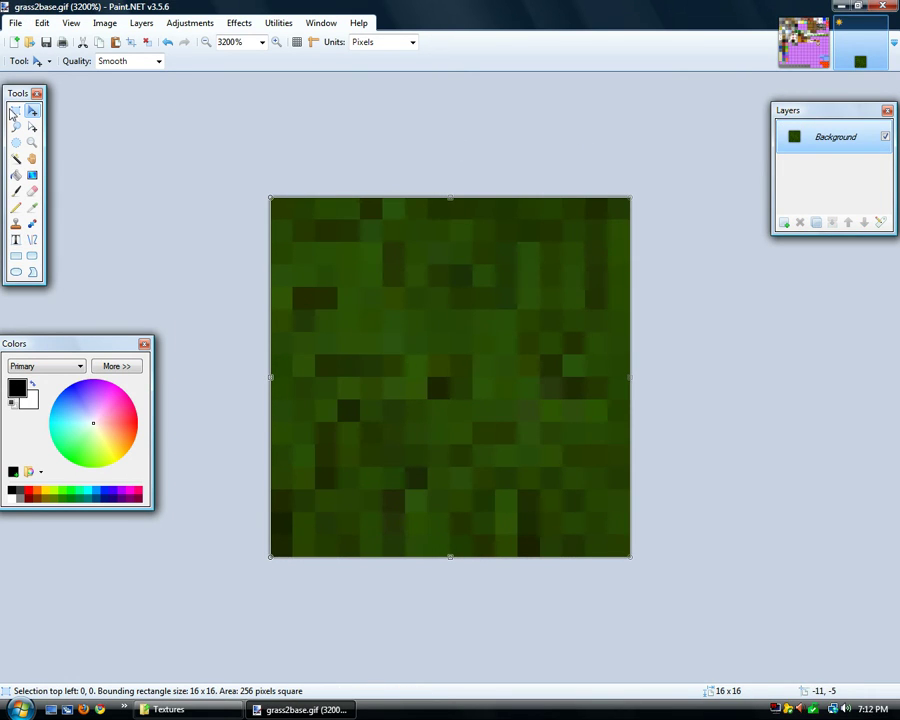
Erase the whole grass2base tile to transparency with the Eraser at brush width 20
{"action": "left_click", "coordinate": [33, 192]}
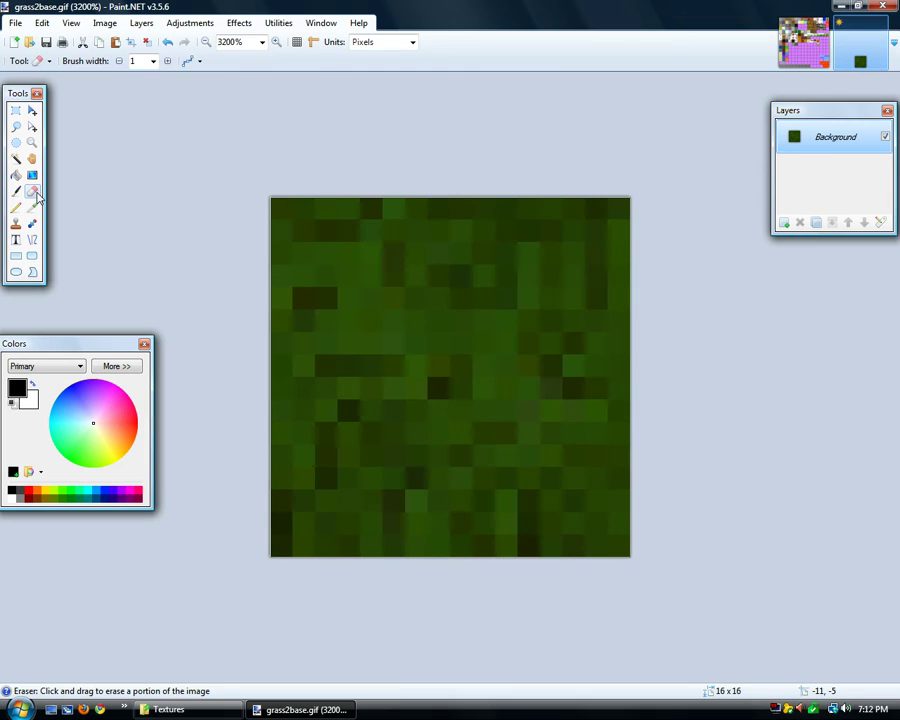
{"action": "left_click", "coordinate": [153, 61]}
{"action": "left_click", "coordinate": [136, 234]}
{"action": "mouse_move", "coordinate": [175, 231]}
{"action": "left_mouse_down"}
{"action": "mouse_move", "coordinate": [583, 295]}
{"action": "mouse_move", "coordinate": [610, 359]}
{"action": "mouse_move", "coordinate": [248, 406]}
{"action": "left_mouse_up"}
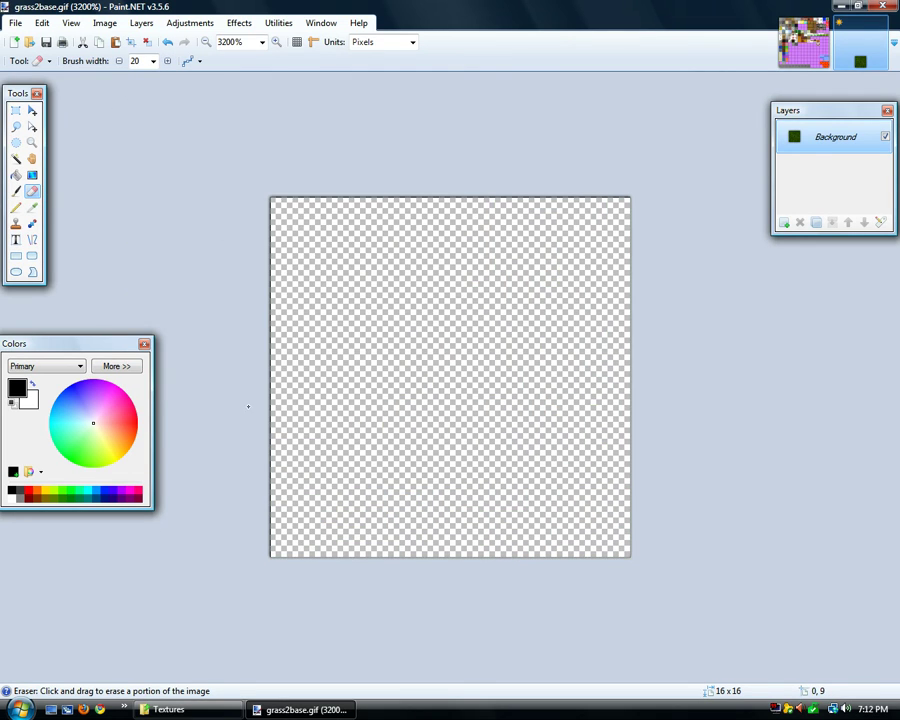
Paint Bucket the canvas dark red, then set the primary colour to bright red FF1500
{"action": "left_click", "coordinate": [16, 207]}
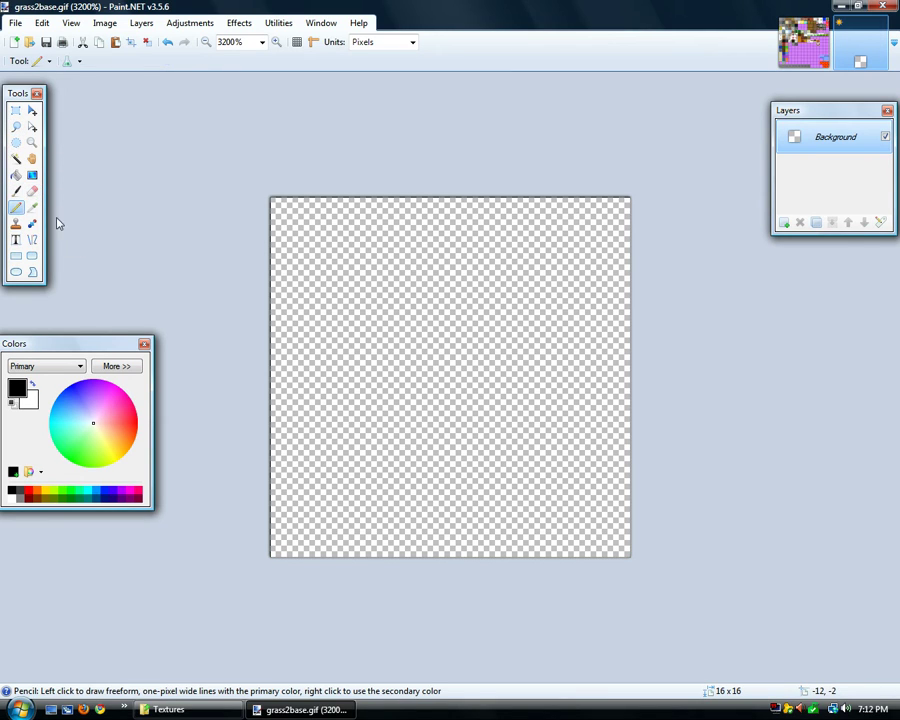
{"action": "left_click", "coordinate": [29, 489]}
{"action": "left_click", "coordinate": [30, 498]}
{"action": "left_click", "coordinate": [16, 175]}
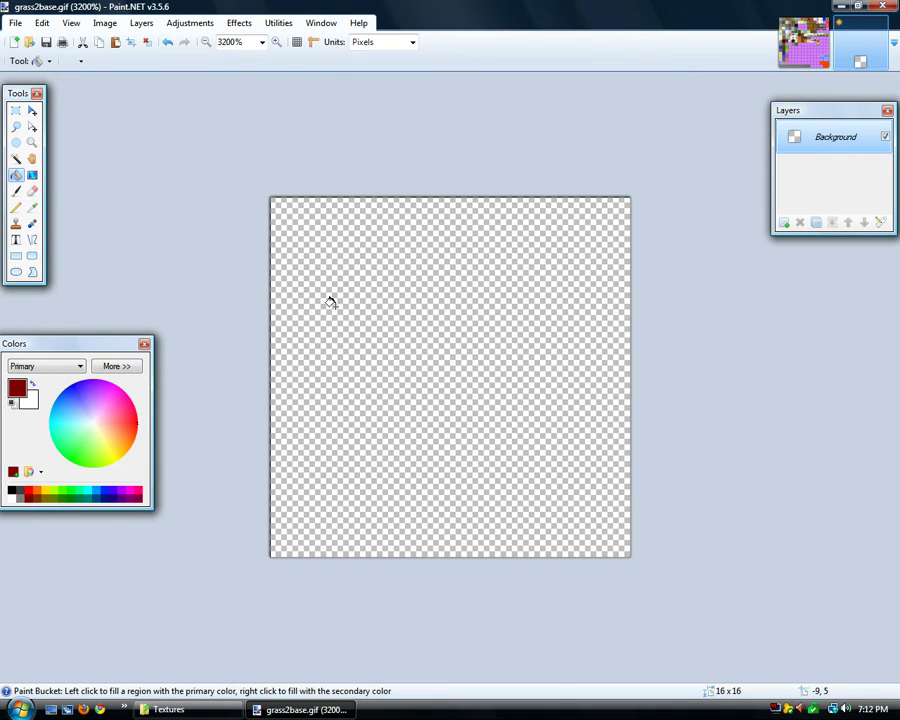
{"action": "left_click", "coordinate": [462, 357]}
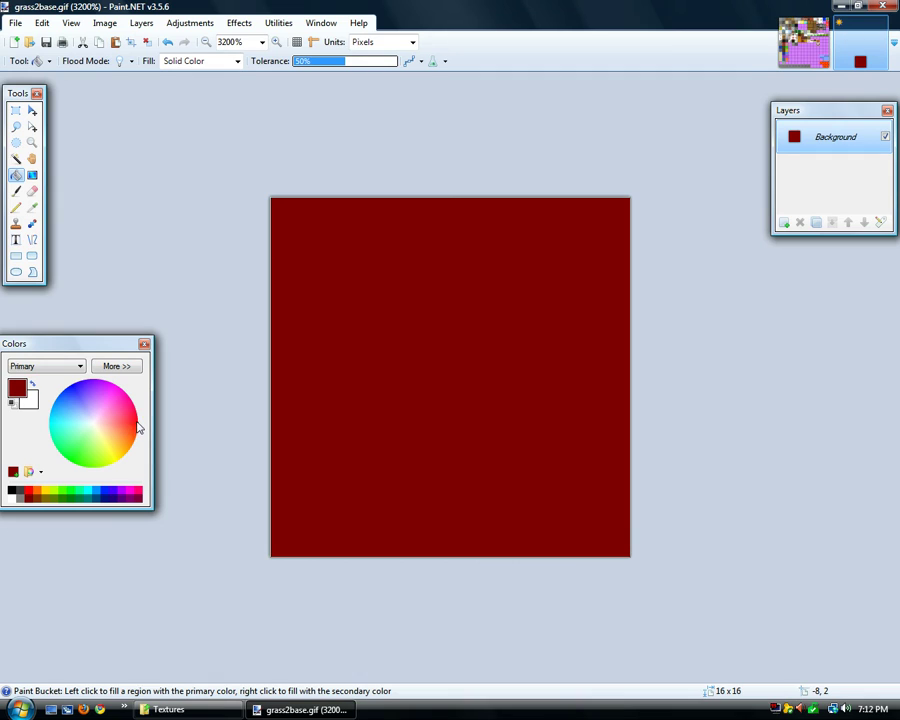
{"action": "left_click", "coordinate": [133, 423]}
{"action": "left_click_drag", "start_coordinate": [132, 427], "coordinate": [139, 433]}
Darken the primary red to 680800 (value 41) and refill the whole canvas with it
{"action": "left_click", "coordinate": [116, 366]}
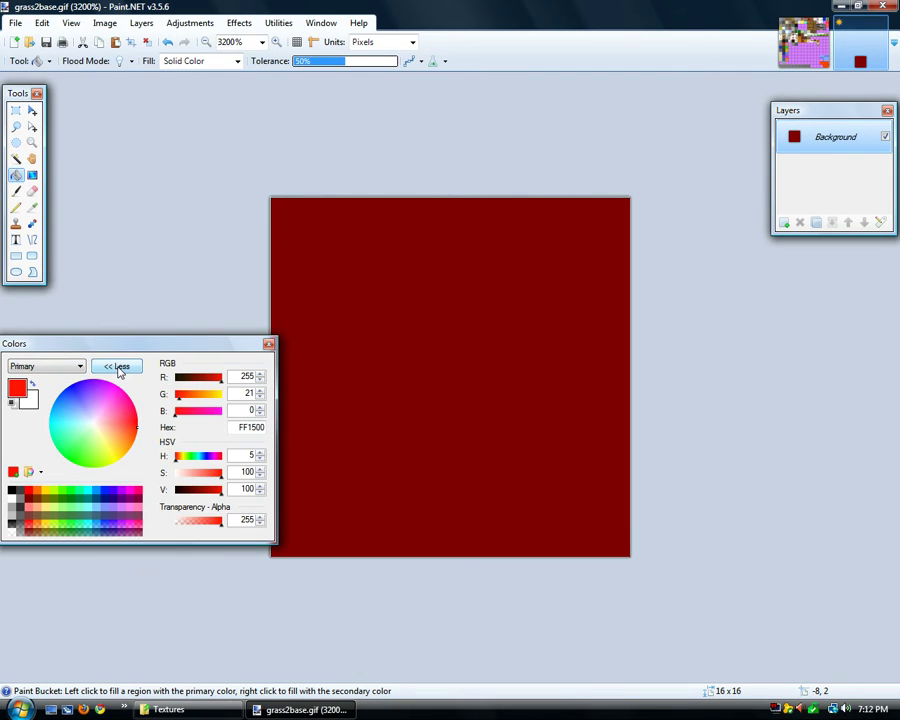
{"action": "left_click_drag", "start_coordinate": [222, 487], "coordinate": [189, 497]}
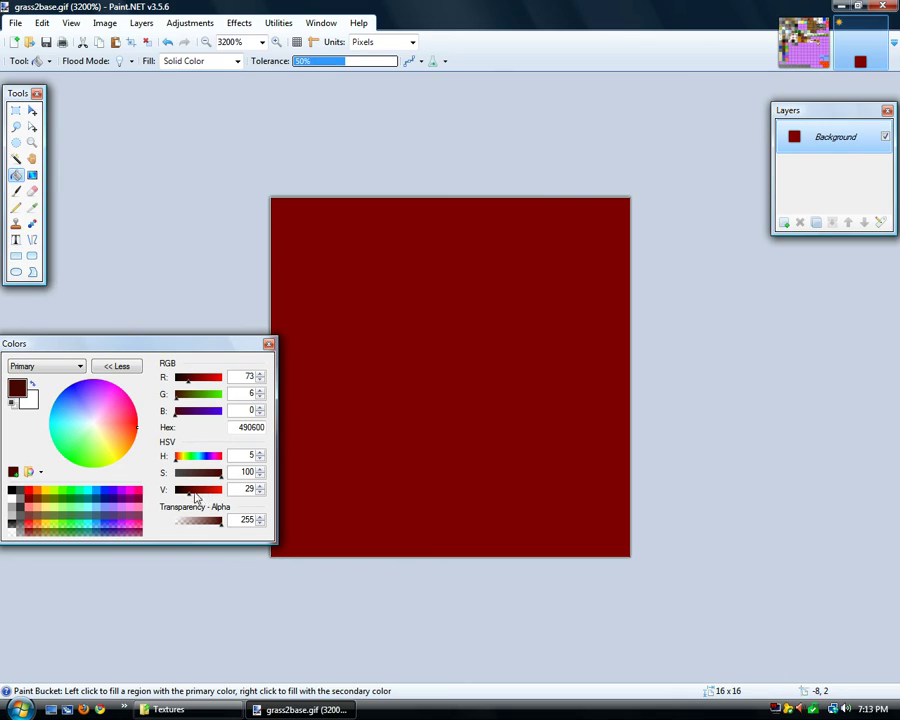
{"action": "left_click_drag", "start_coordinate": [190, 495], "coordinate": [195, 496]}
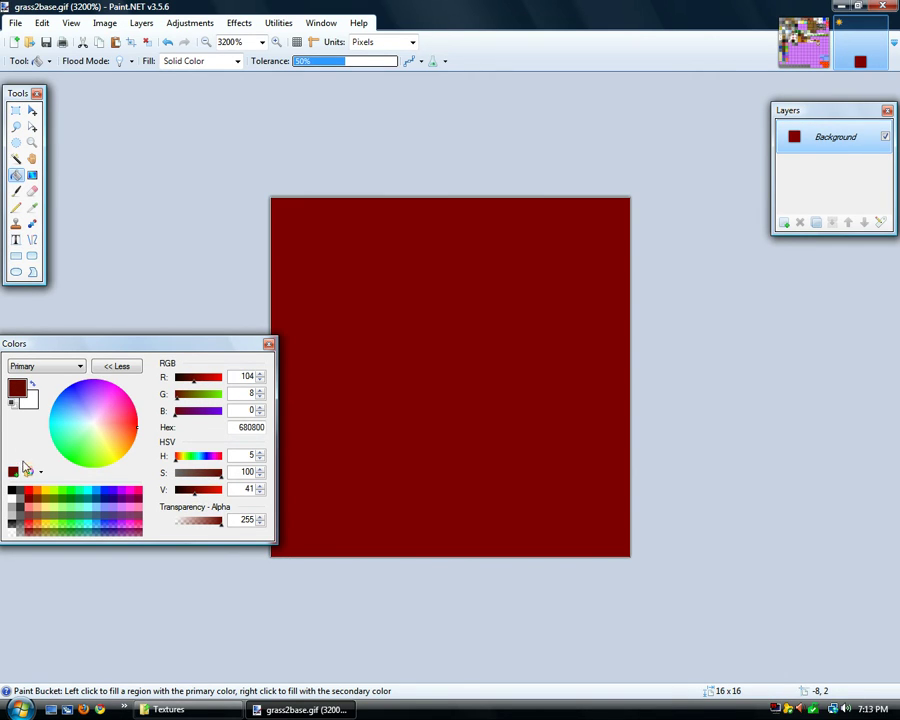
{"action": "left_click", "coordinate": [399, 259]}
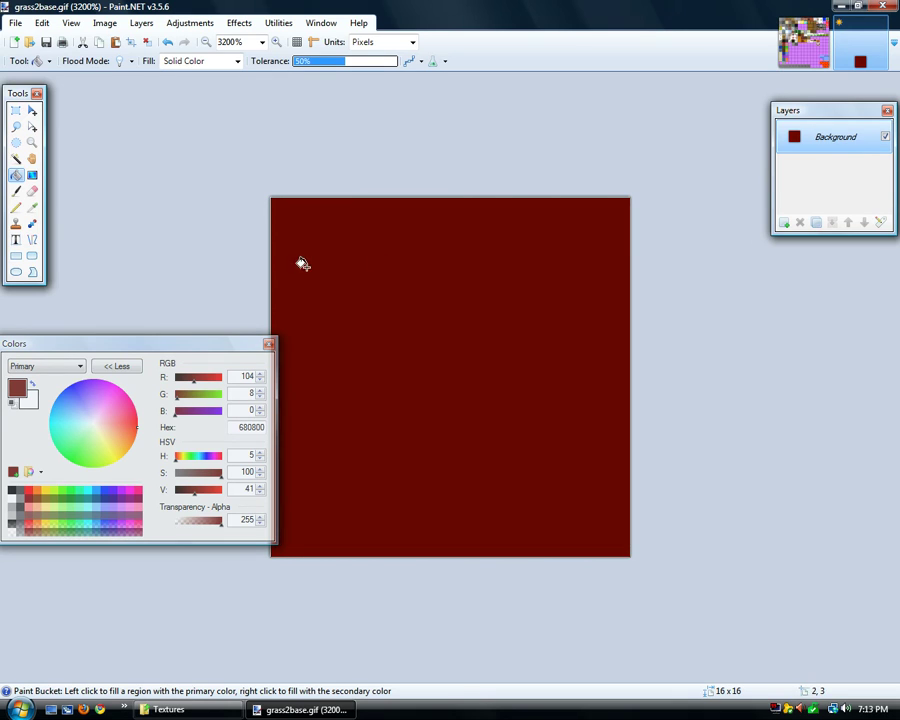
{"action": "left_click", "coordinate": [268, 345]}
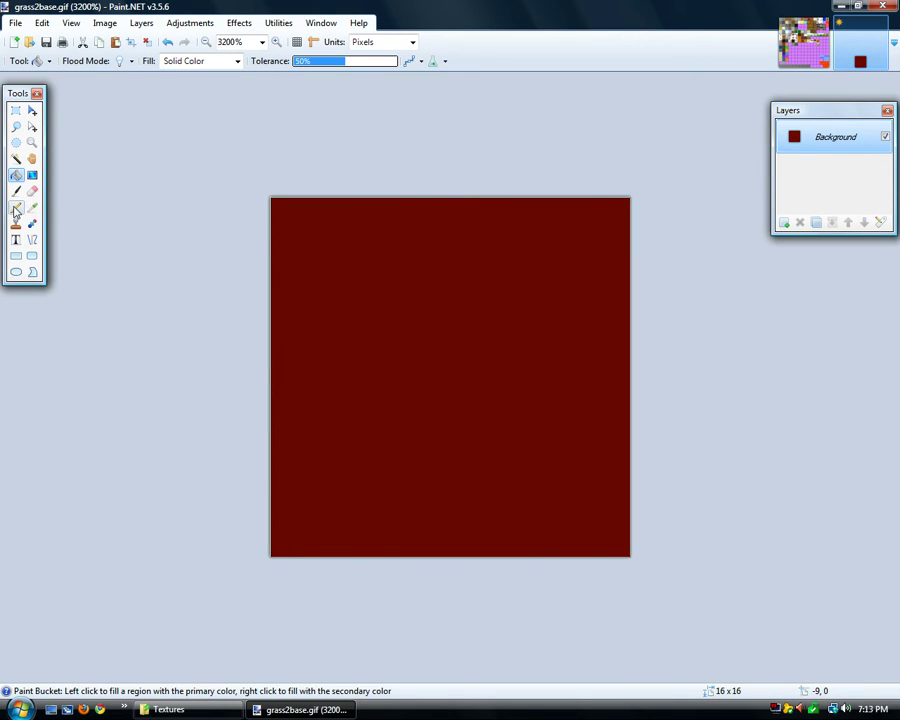
Bring back the Colors panel and set the secondary colour to black, 000000
{"action": "left_click", "coordinate": [15, 210]}
{"action": "left_click", "coordinate": [105, 22]}
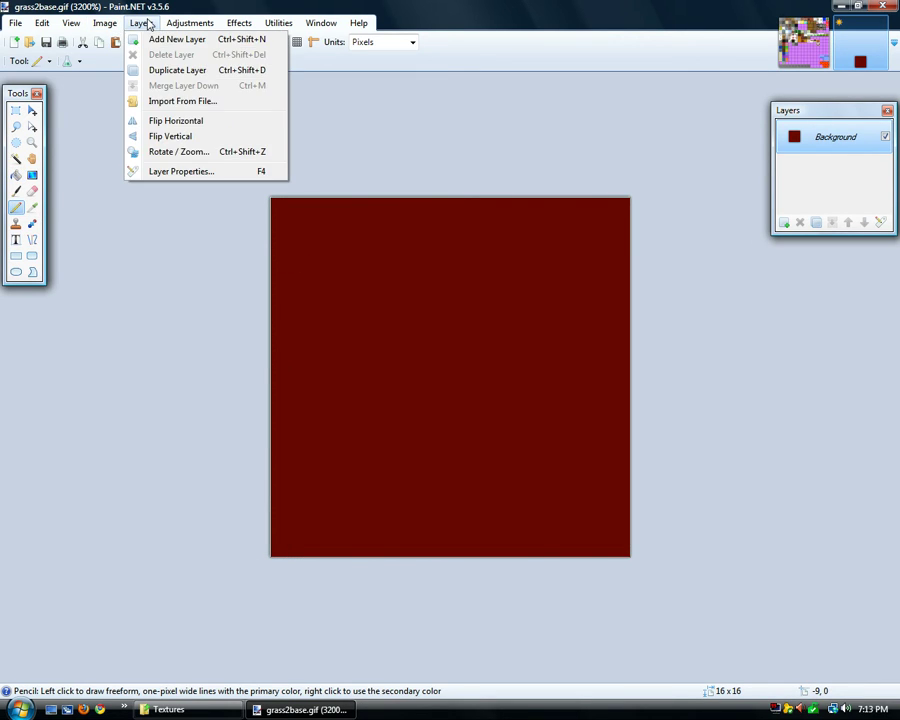
{"action": "left_click", "coordinate": [68, 27]}
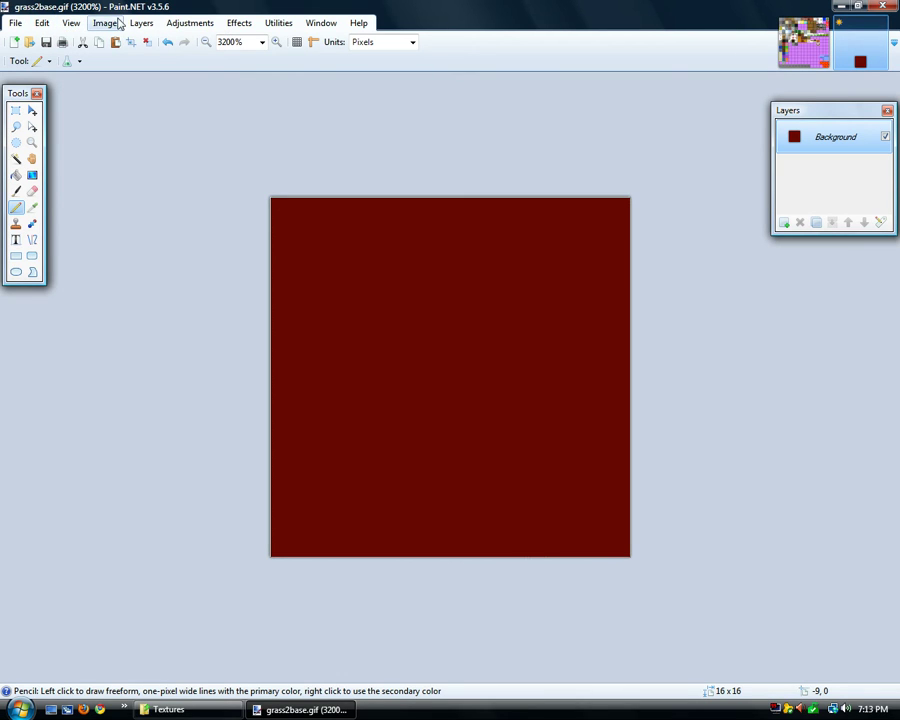
{"action": "left_click", "coordinate": [320, 22]}
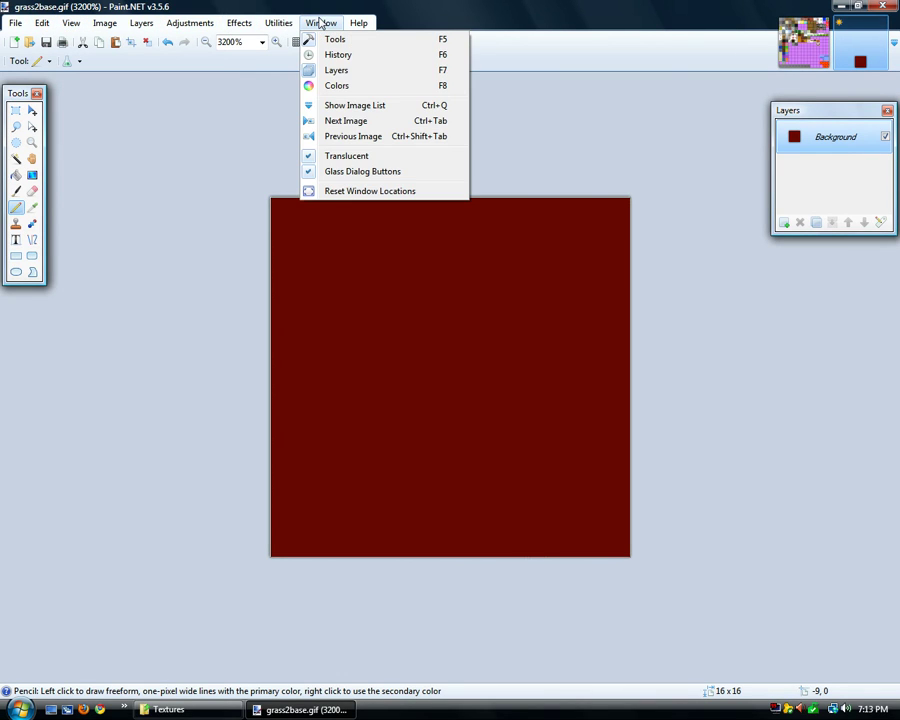
{"action": "left_click", "coordinate": [346, 84]}
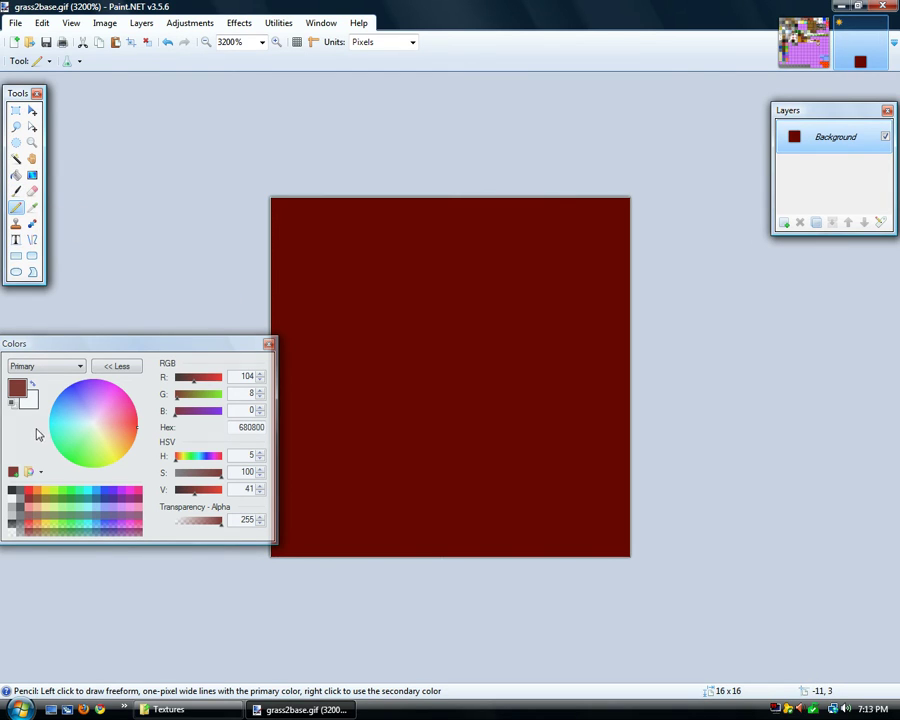
{"action": "left_click", "coordinate": [84, 367]}
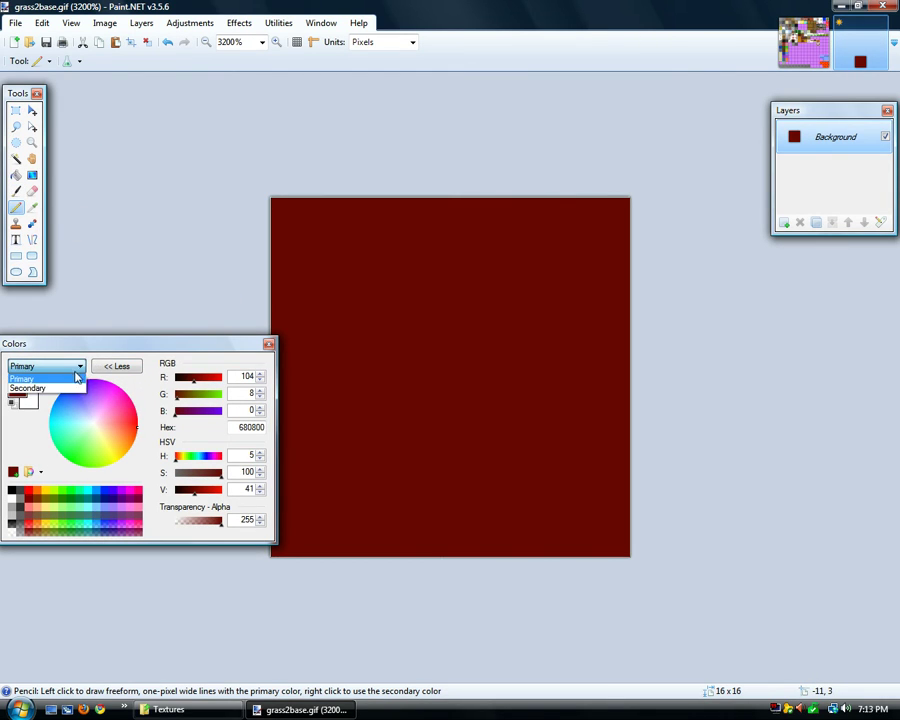
{"action": "left_click", "coordinate": [40, 386]}
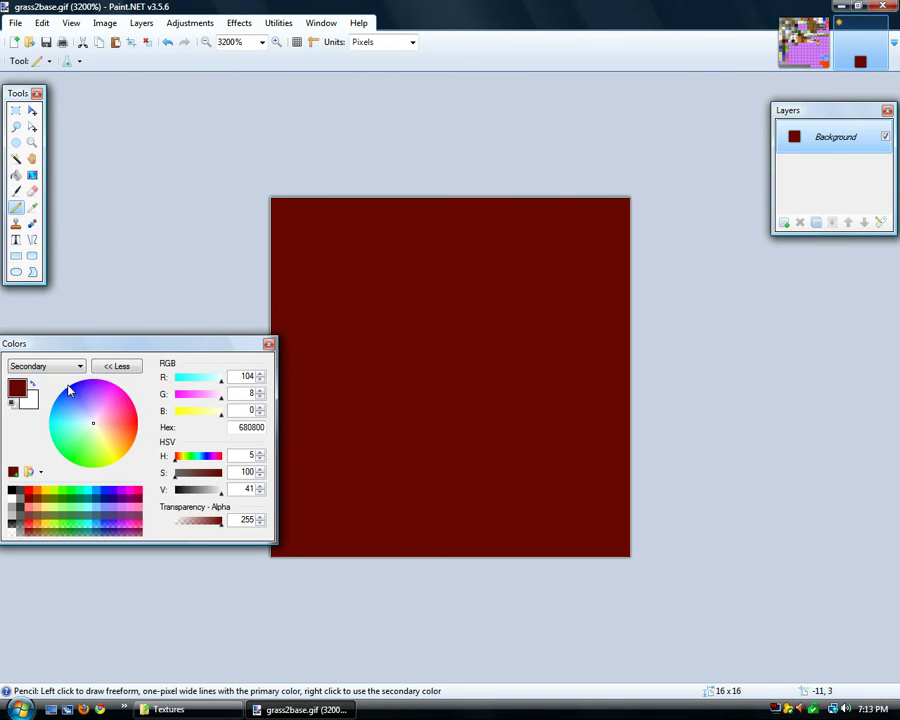
{"action": "right_click", "coordinate": [11, 490]}
Pencil a trial black vertical bar in column 7, then undo it
{"action": "left_click_drag", "start_coordinate": [440, 226], "coordinate": [441, 392]}
{"action": "left_click_drag", "start_coordinate": [409, 318], "coordinate": [474, 320]}
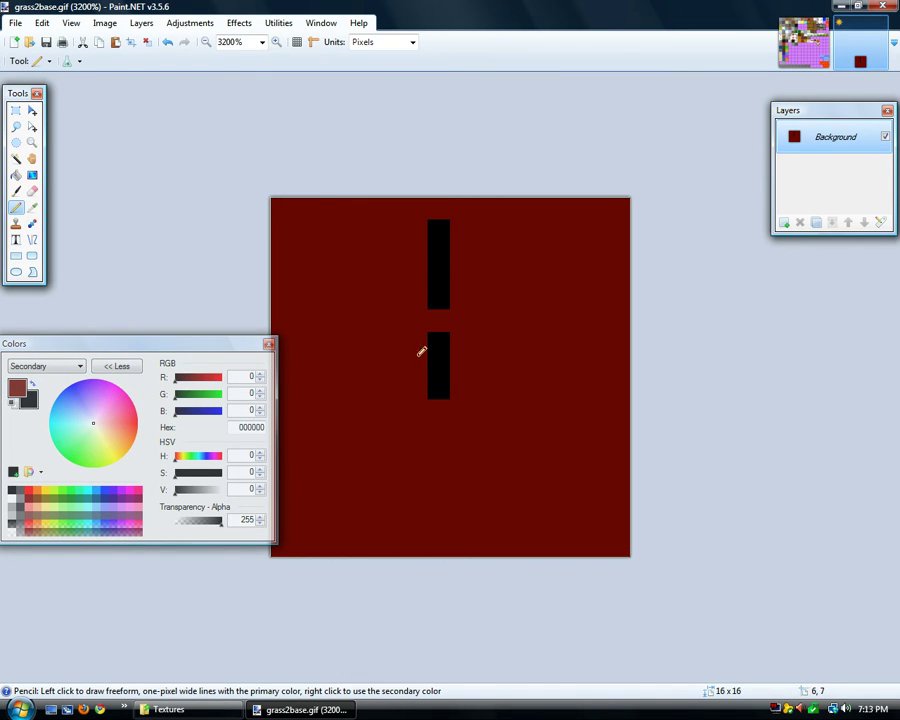
{"action": "left_click", "coordinate": [167, 42]}
{"action": "left_click", "coordinate": [167, 42]}
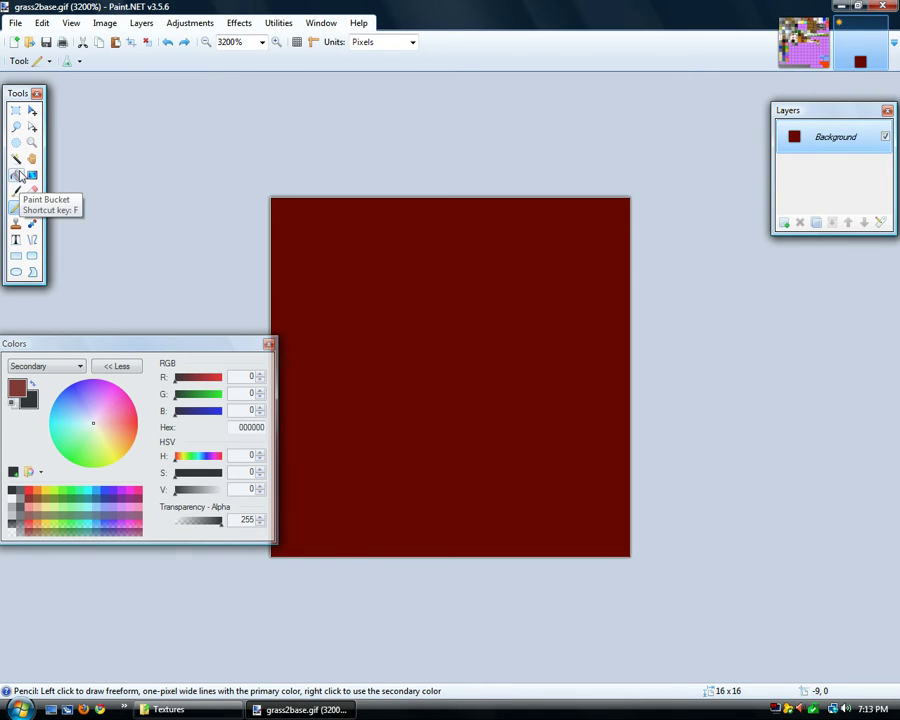
Try black diagonal lines with the Line tool, then undo all the trial strokes
{"action": "left_click", "coordinate": [32, 239]}
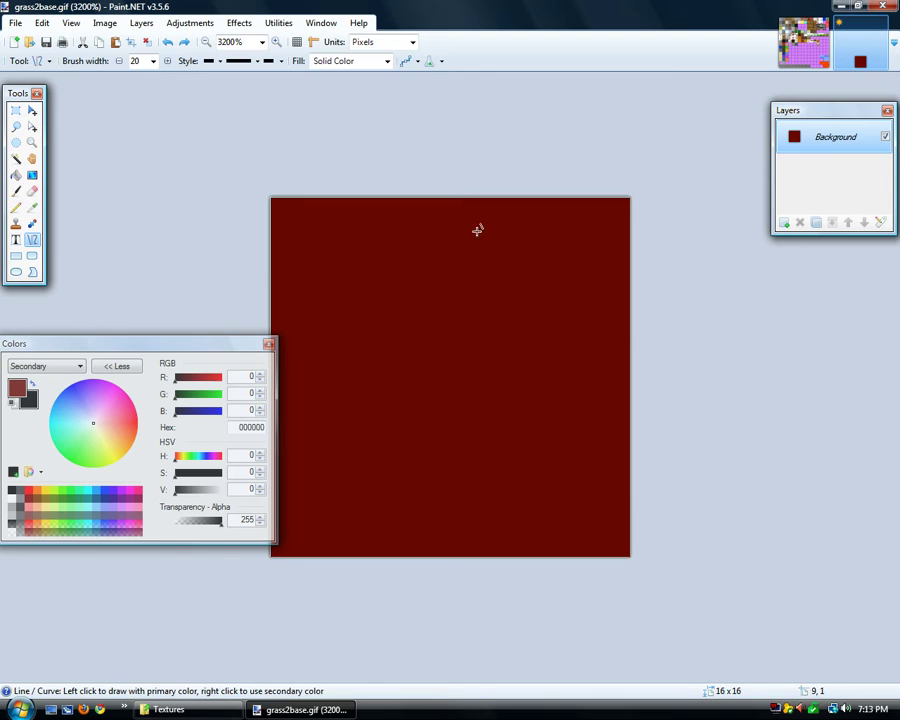
{"action": "mouse_move", "coordinate": [452, 204]}
{"action": "left_mouse_down"}
{"action": "mouse_move", "coordinate": [449, 280]}
{"action": "mouse_move", "coordinate": [454, 215]}
{"action": "mouse_move", "coordinate": [446, 199]}
{"action": "mouse_move", "coordinate": [432, 224]}
{"action": "left_mouse_up"}
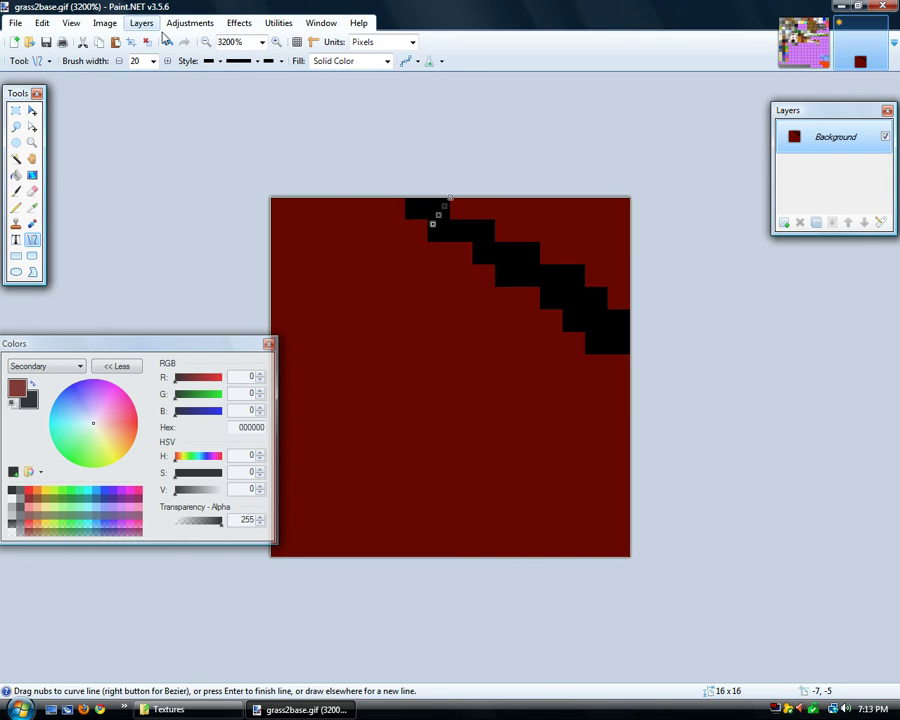
{"action": "left_click", "coordinate": [167, 42]}
{"action": "left_click_drag", "start_coordinate": [446, 211], "coordinate": [303, 388]}
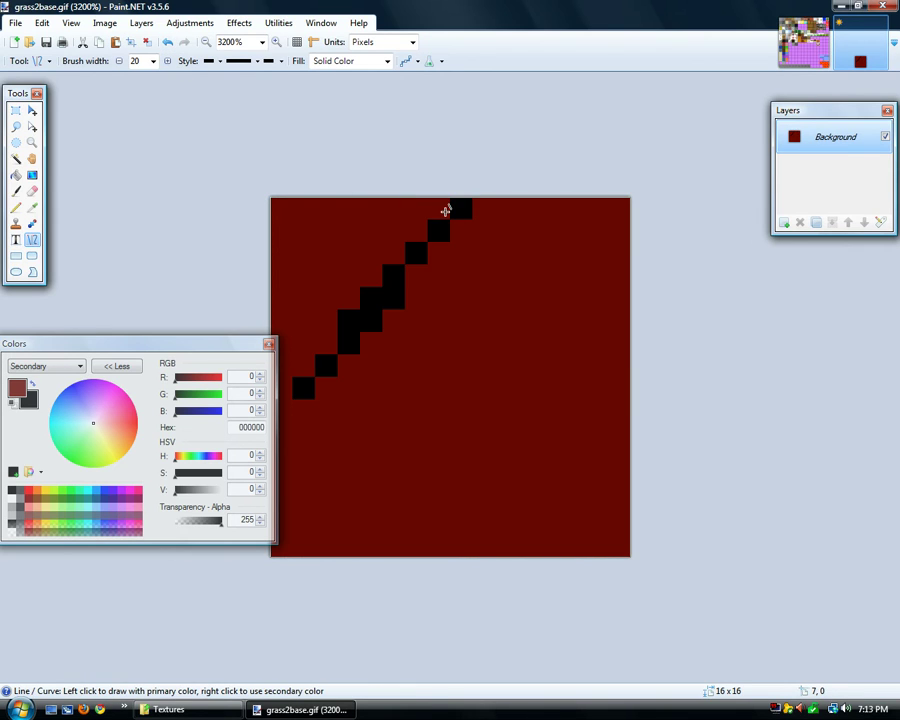
{"action": "key", "text": "ctrl+y"}
{"action": "key", "text": "ctrl+y"}
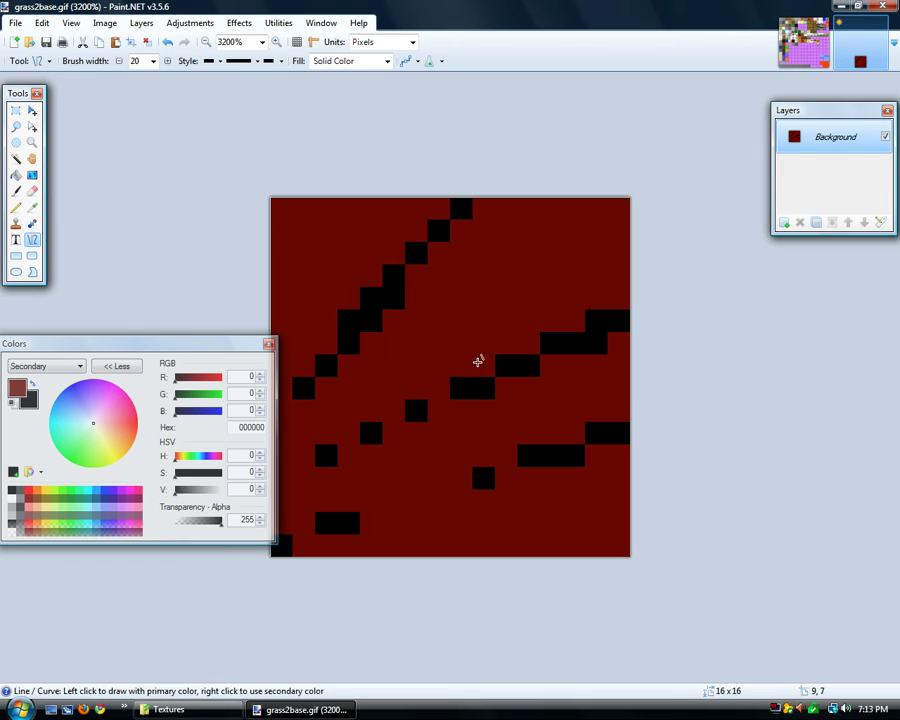
{"action": "key", "text": "ctrl+y"}
{"action": "left_click_drag", "start_coordinate": [358, 215], "coordinate": [597, 467]}
{"action": "left_click", "coordinate": [167, 41]}
{"action": "left_click", "coordinate": [167, 41]}
{"action": "left_click", "coordinate": [167, 41]}
{"action": "left_click", "coordinate": [167, 41]}
{"action": "left_click", "coordinate": [167, 41]}
{"action": "left_click", "coordinate": [167, 41]}
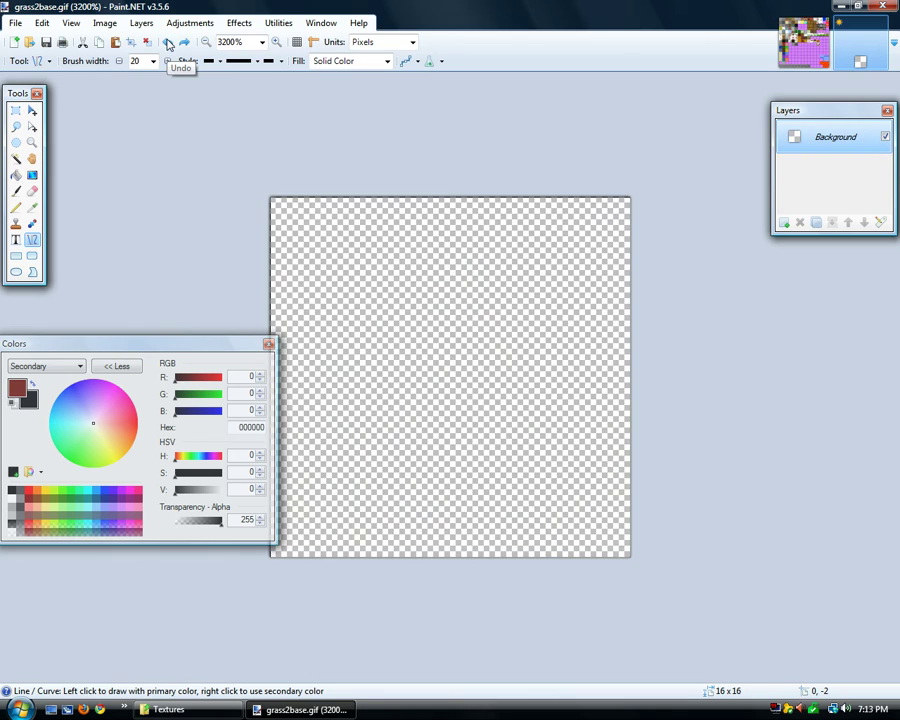
{"action": "left_click", "coordinate": [184, 42]}
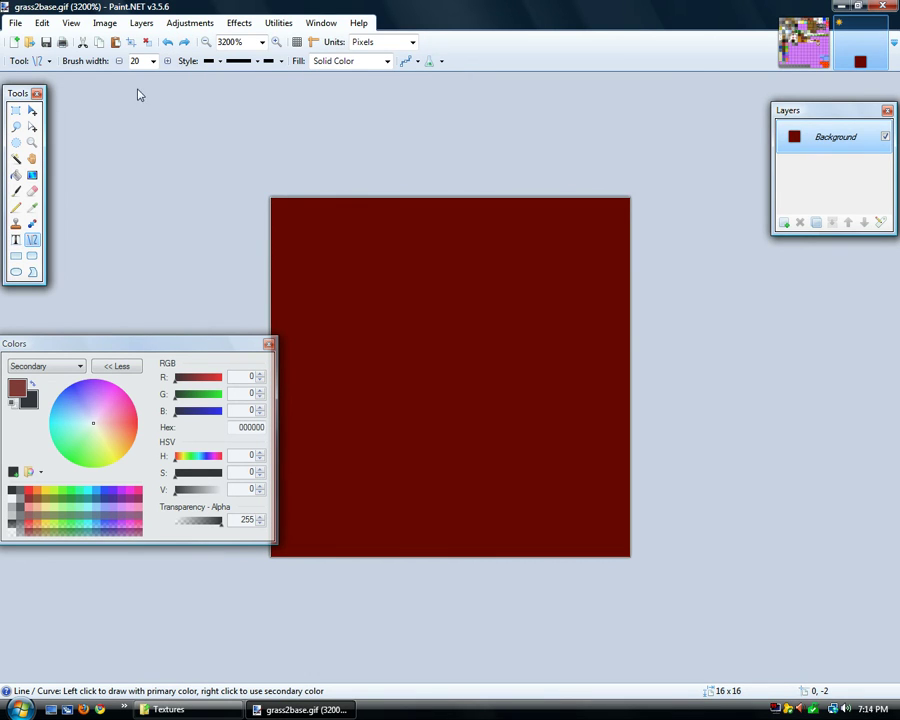
Pencil a black vertical and horizontal cross with four staircase branches from the centre
{"action": "left_click", "coordinate": [16, 208]}
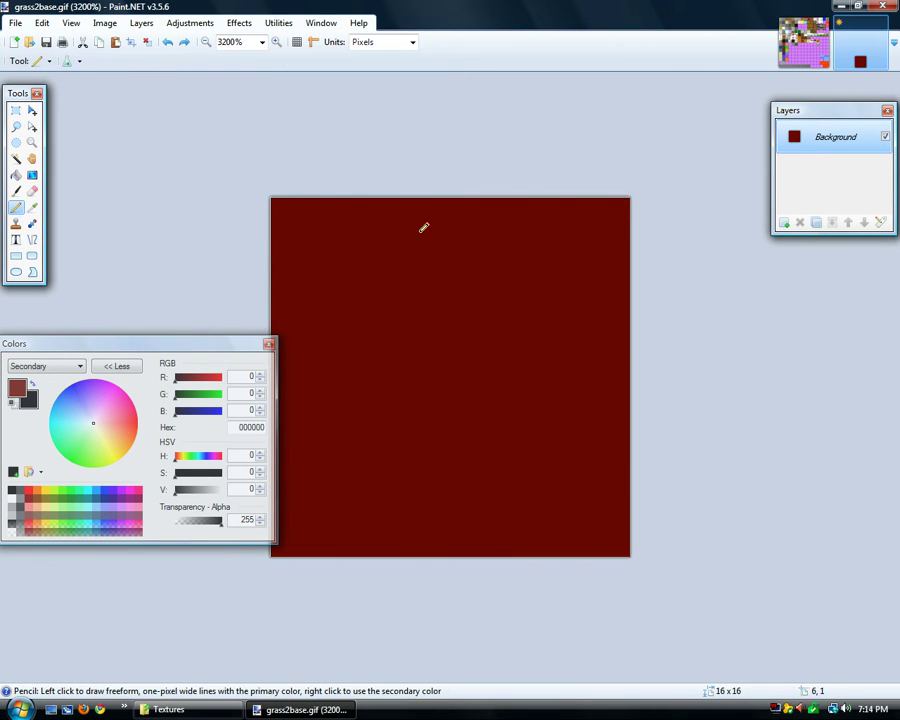
{"action": "mouse_move", "coordinate": [460, 204]}
{"action": "left_mouse_down"}
{"action": "mouse_move", "coordinate": [468, 428]}
{"action": "mouse_move", "coordinate": [461, 548]}
{"action": "left_mouse_up"}
{"action": "mouse_move", "coordinate": [295, 359]}
{"action": "left_mouse_down"}
{"action": "mouse_move", "coordinate": [287, 356]}
{"action": "mouse_move", "coordinate": [660, 378]}
{"action": "left_mouse_up"}
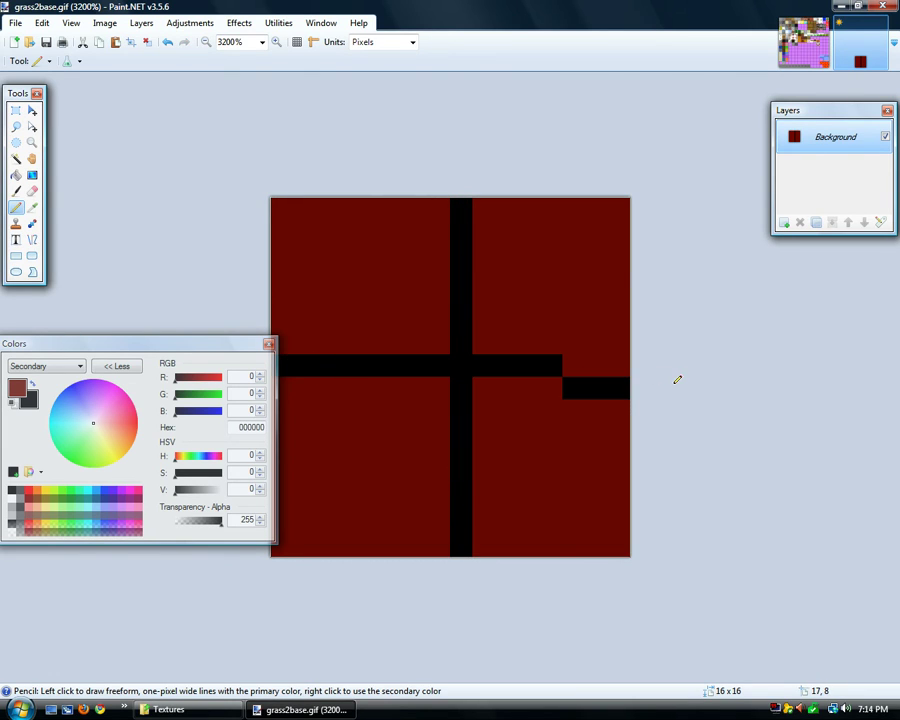
{"action": "left_click_drag", "start_coordinate": [484, 343], "coordinate": [558, 265]}
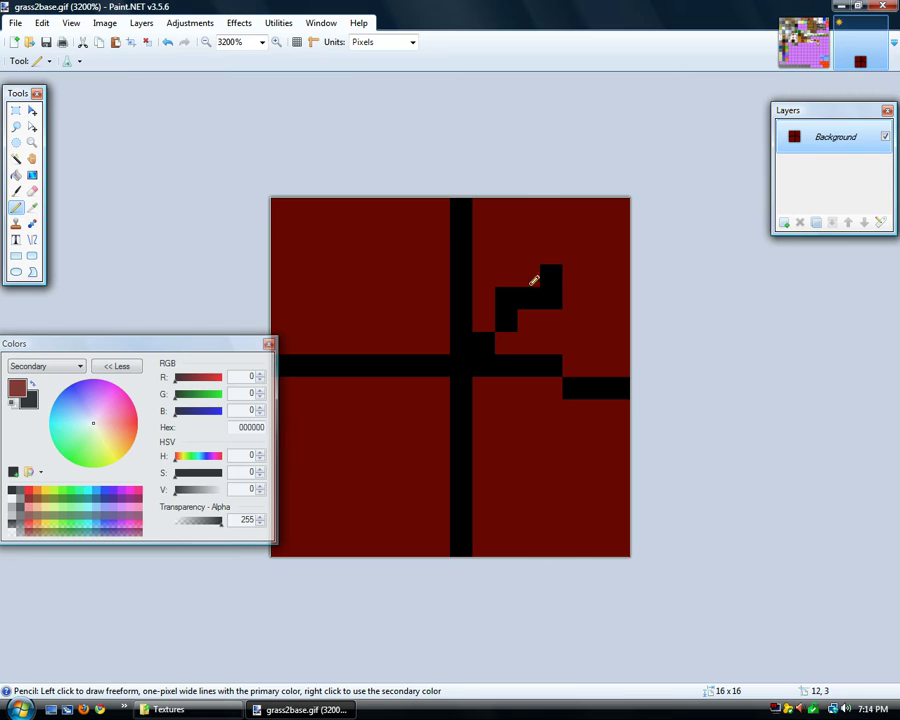
{"action": "left_click_drag", "start_coordinate": [450, 341], "coordinate": [378, 288]}
{"action": "left_click_drag", "start_coordinate": [451, 374], "coordinate": [406, 427]}
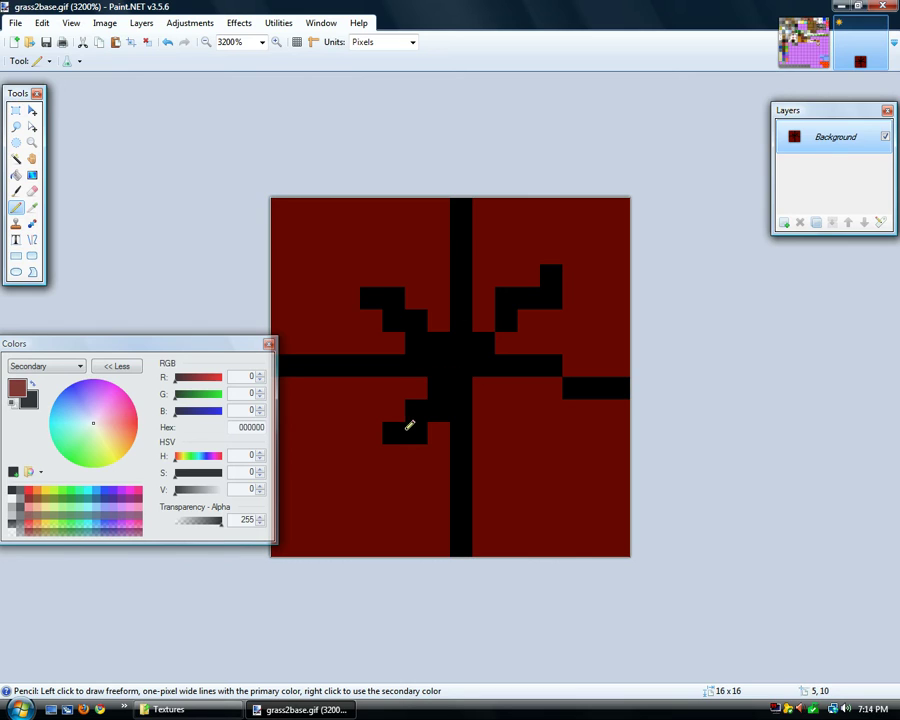
{"action": "left_click_drag", "start_coordinate": [488, 377], "coordinate": [561, 433]}
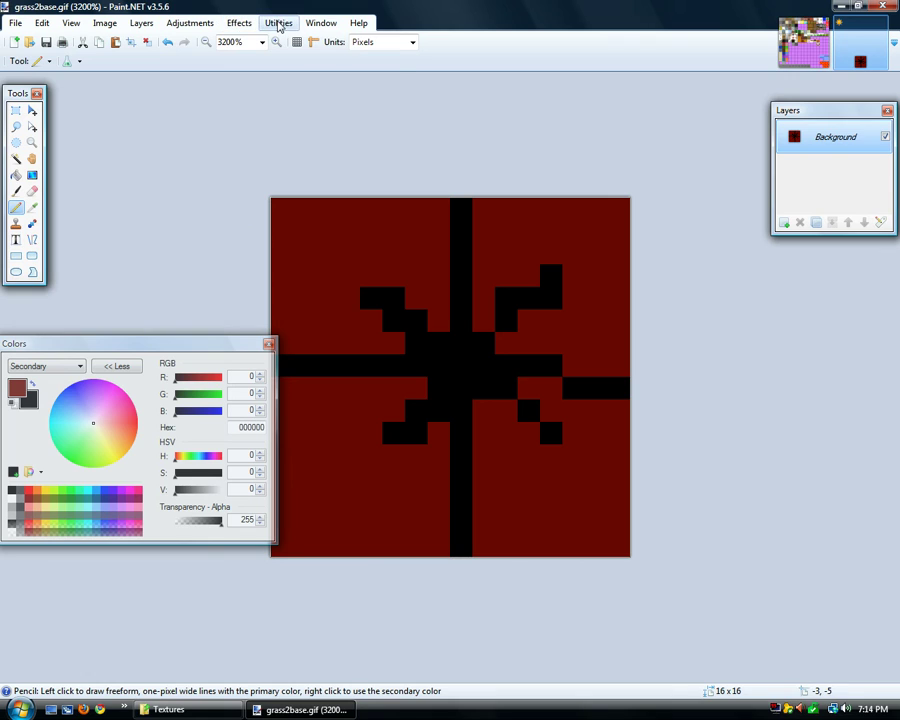
Bring up the Effects menu's Distort submenu
{"action": "left_click", "coordinate": [278, 23]}
{"action": "mouse_move", "coordinate": [190, 27]}
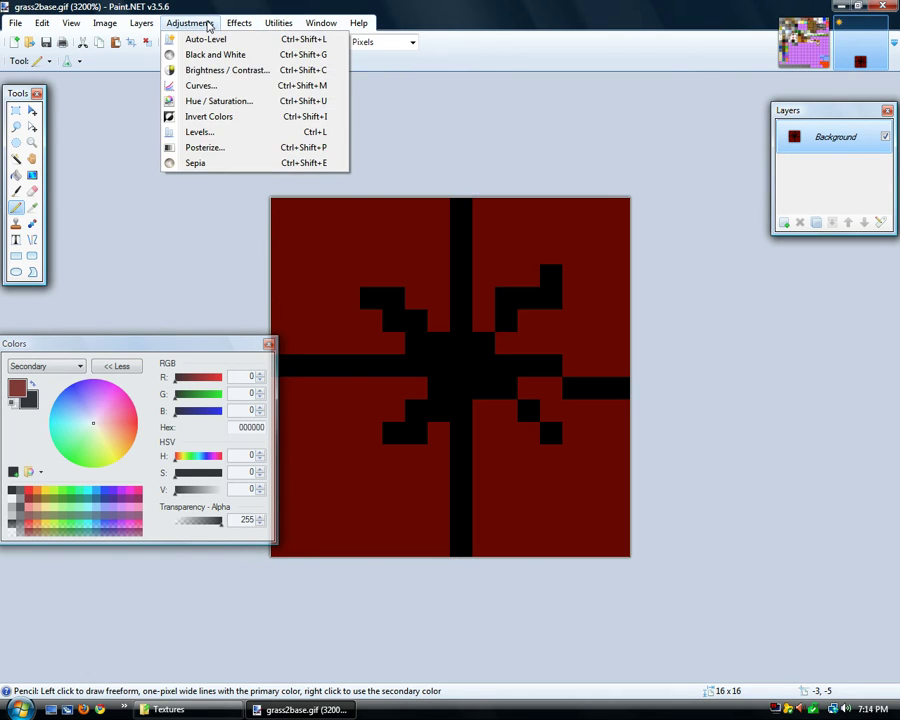
{"action": "mouse_move", "coordinate": [233, 24]}
{"action": "mouse_move", "coordinate": [260, 57]}
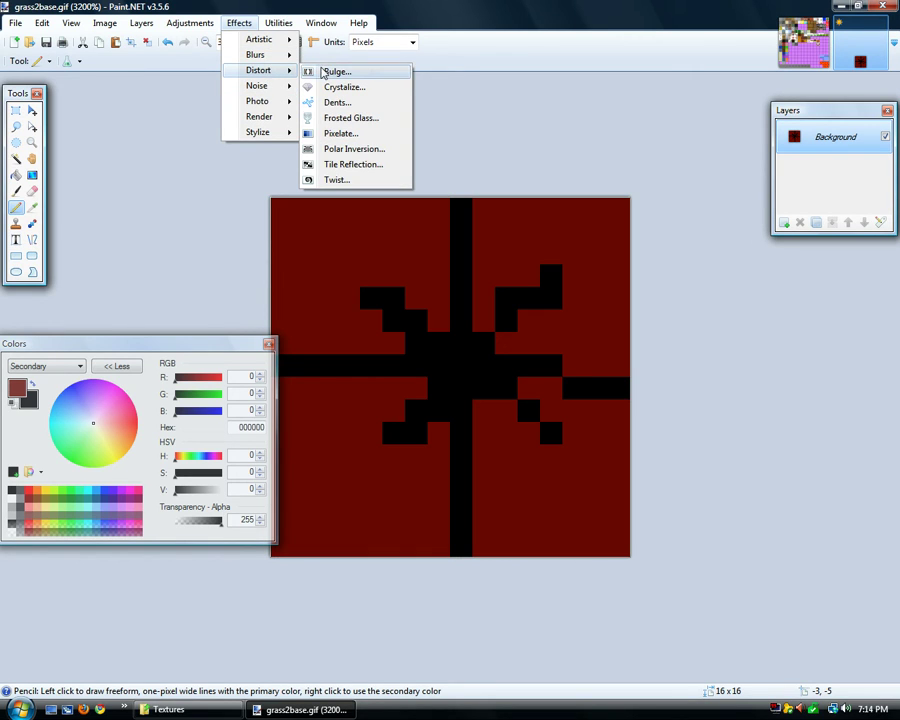
{"action": "left_click", "coordinate": [341, 180]}
{"action": "left_click_drag", "start_coordinate": [408, 243], "coordinate": [675, 216]}
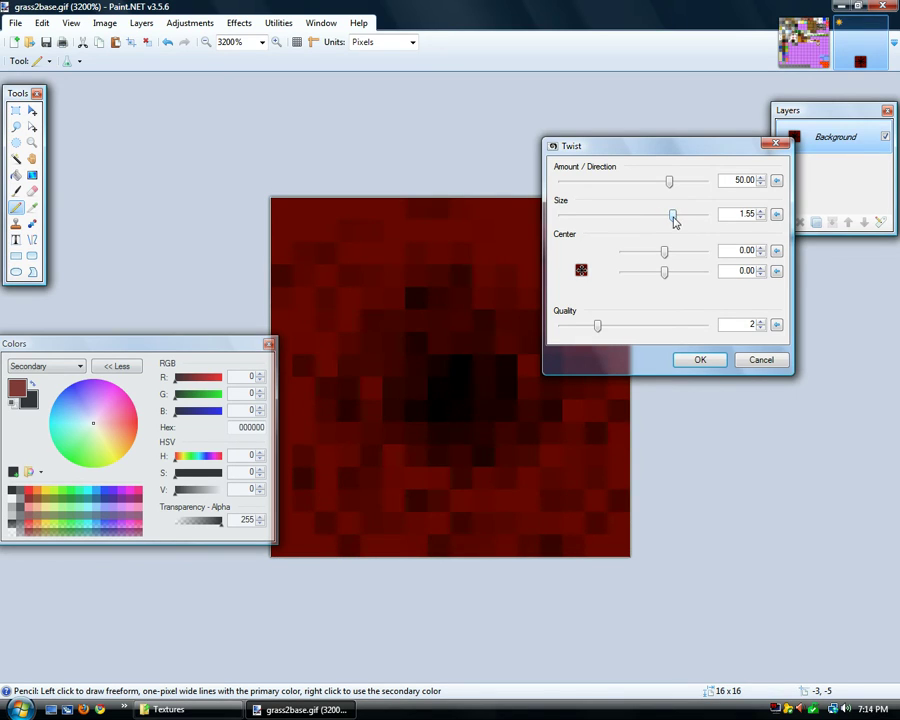
{"action": "left_click", "coordinate": [773, 367]}
Open WickedNetherTexture.png from Surreal16, zoom in, and move the Colors panel down
{"action": "left_click", "coordinate": [16, 23]}
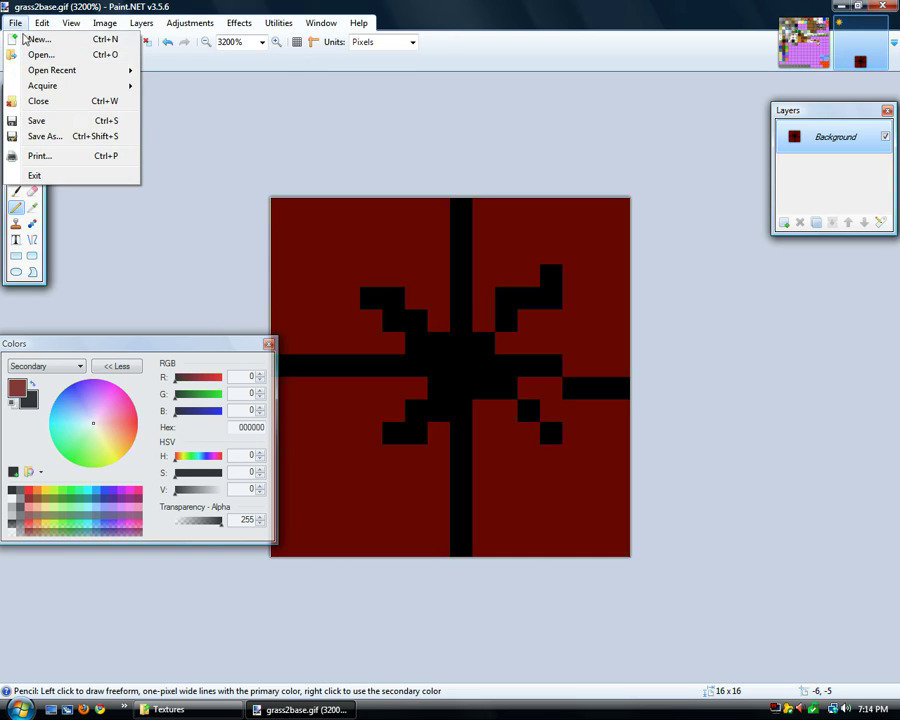
{"action": "left_click", "coordinate": [38, 56]}
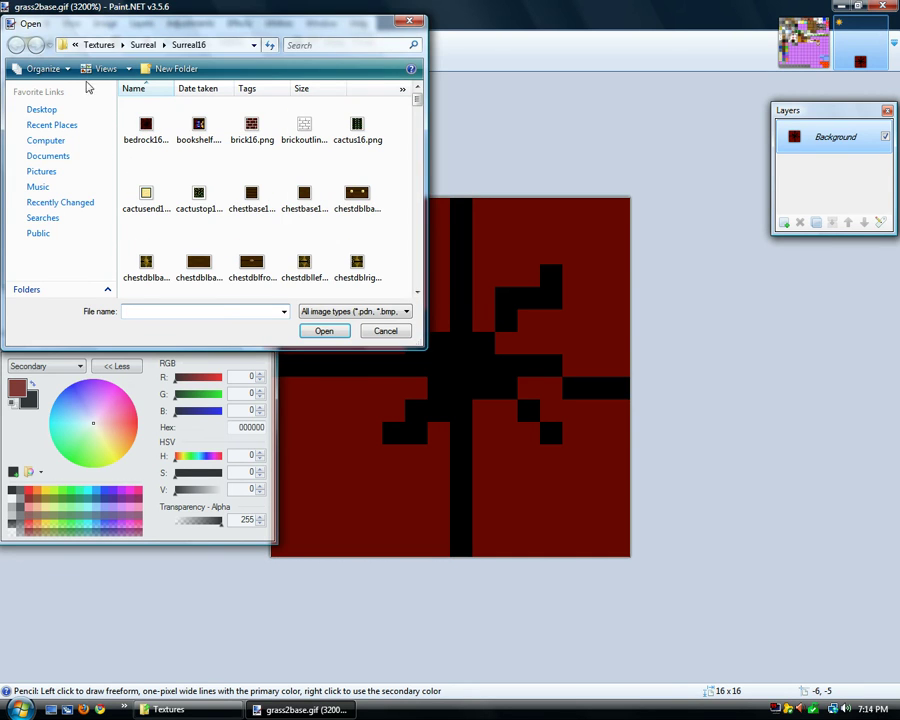
{"action": "left_click_drag", "start_coordinate": [418, 104], "coordinate": [428, 292]}
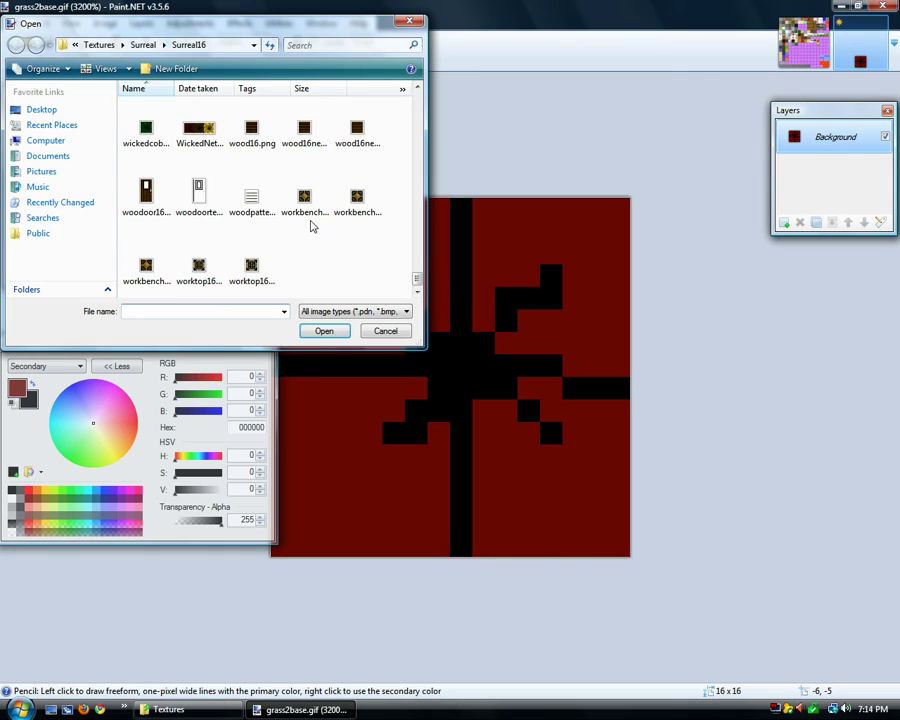
{"action": "left_click", "coordinate": [205, 130]}
{"action": "left_click", "coordinate": [326, 331]}
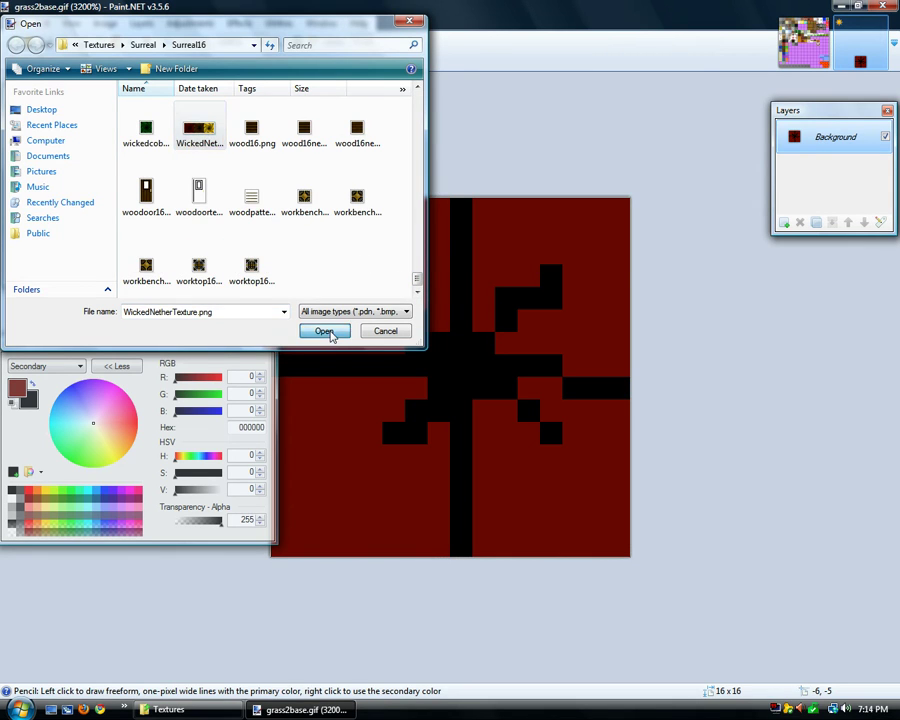
{"action": "scroll", "coordinate": [329, 330], "scroll_direction": "up", "scroll_amount": 12}
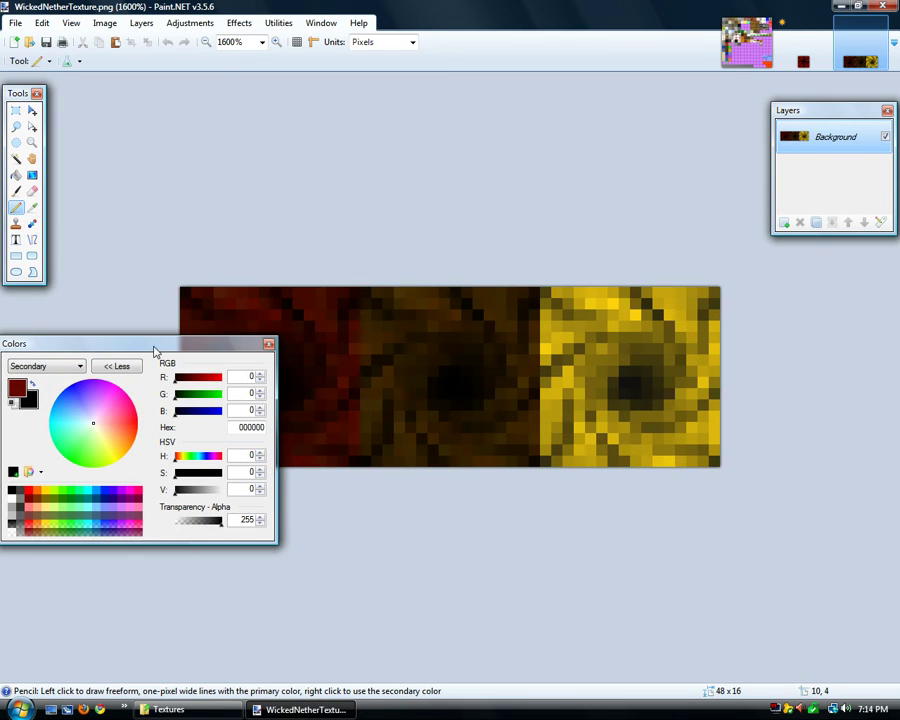
{"action": "left_click_drag", "start_coordinate": [138, 348], "coordinate": [149, 542]}
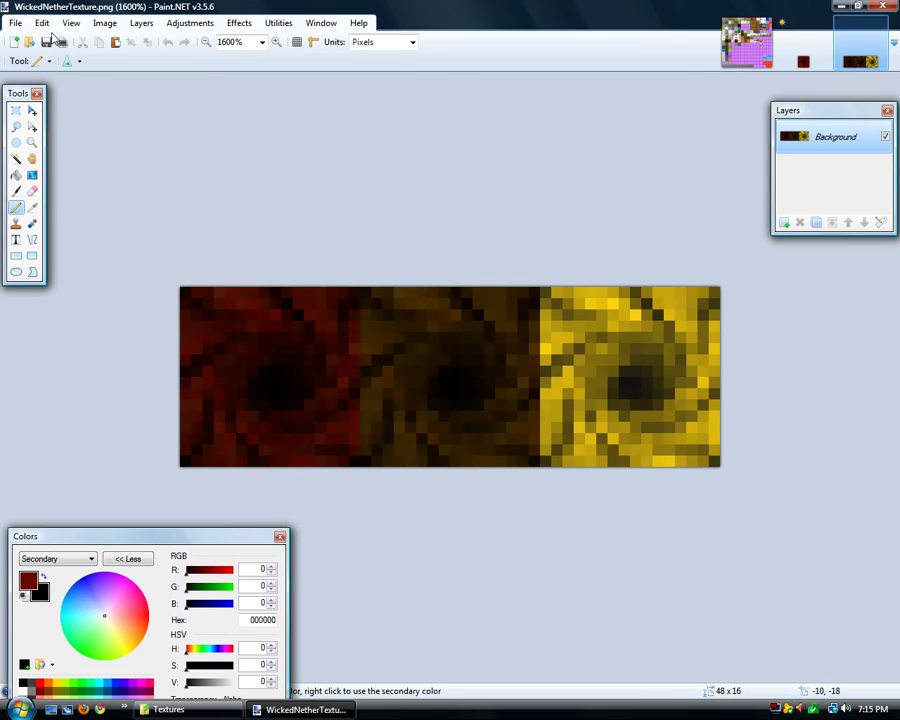
Start File > Open and navigate to Textures > eyepop3 > eyepop3 > poppers
{"action": "left_click", "coordinate": [18, 24]}
{"action": "left_click", "coordinate": [38, 55]}
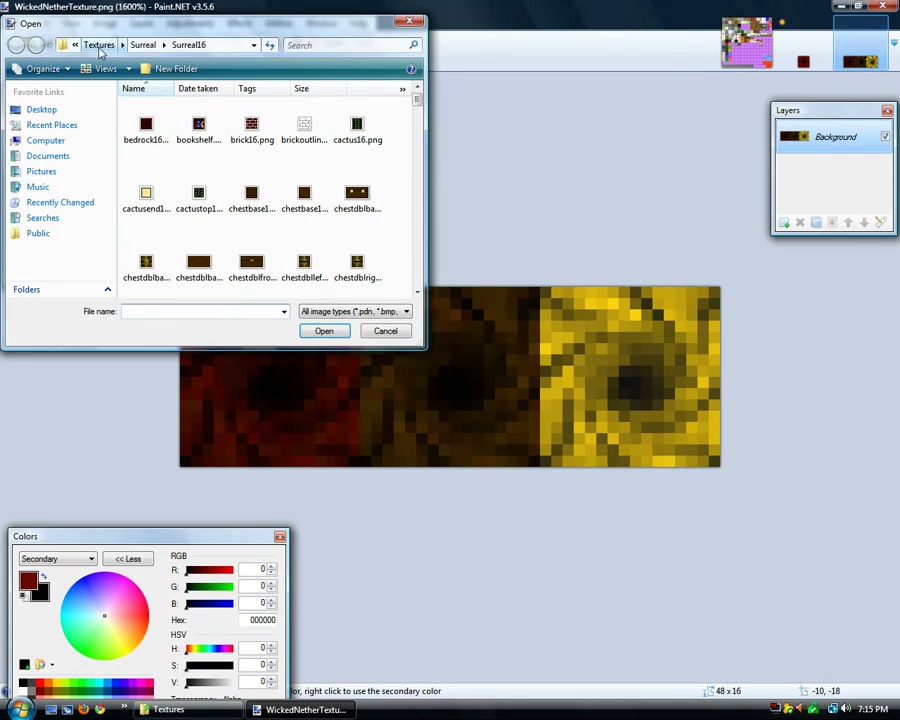
{"action": "left_click", "coordinate": [97, 44]}
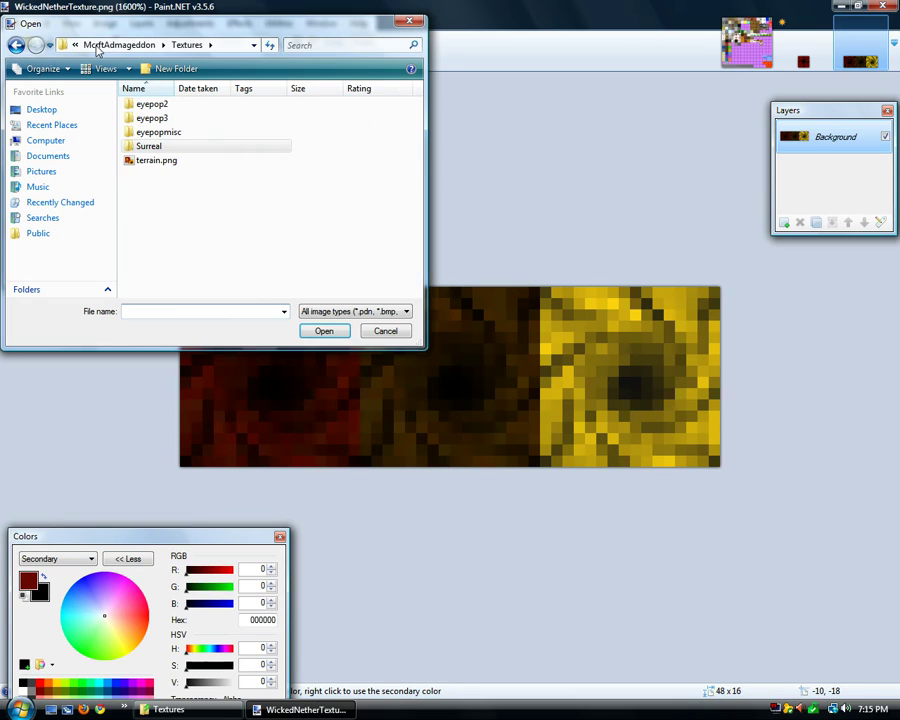
{"action": "double_click", "coordinate": [160, 119]}
{"action": "double_click", "coordinate": [156, 105]}
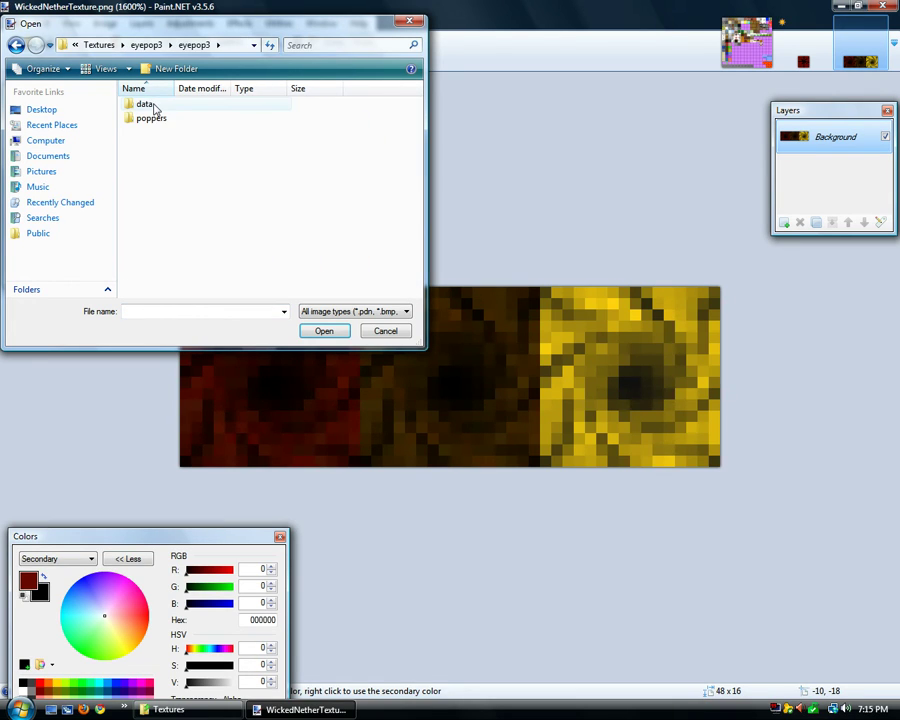
{"action": "double_click", "coordinate": [166, 120]}
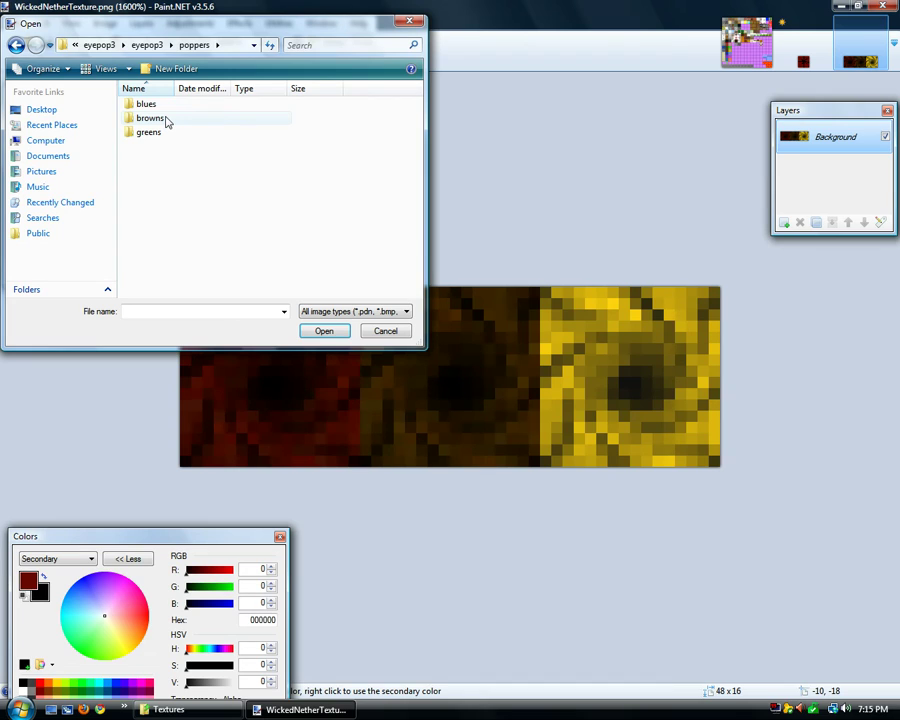
Look through the browns and blues folders, then open sead.gif from greens
{"action": "double_click", "coordinate": [166, 120]}
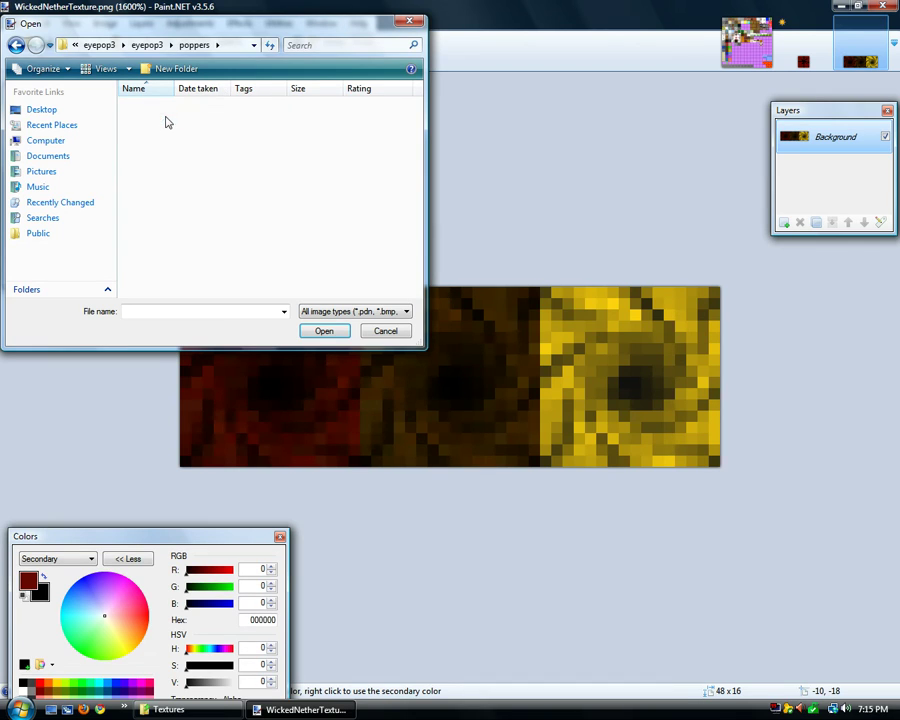
{"action": "left_click", "coordinate": [14, 45]}
{"action": "double_click", "coordinate": [146, 100]}
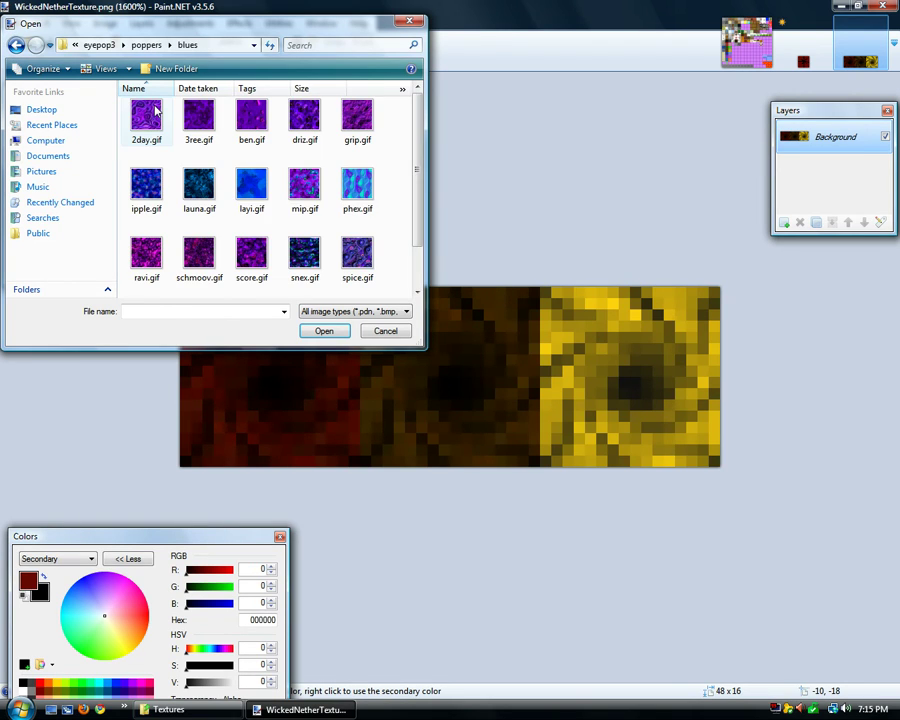
{"action": "scroll", "coordinate": [421, 243], "scroll_direction": "down", "scroll_amount": 2}
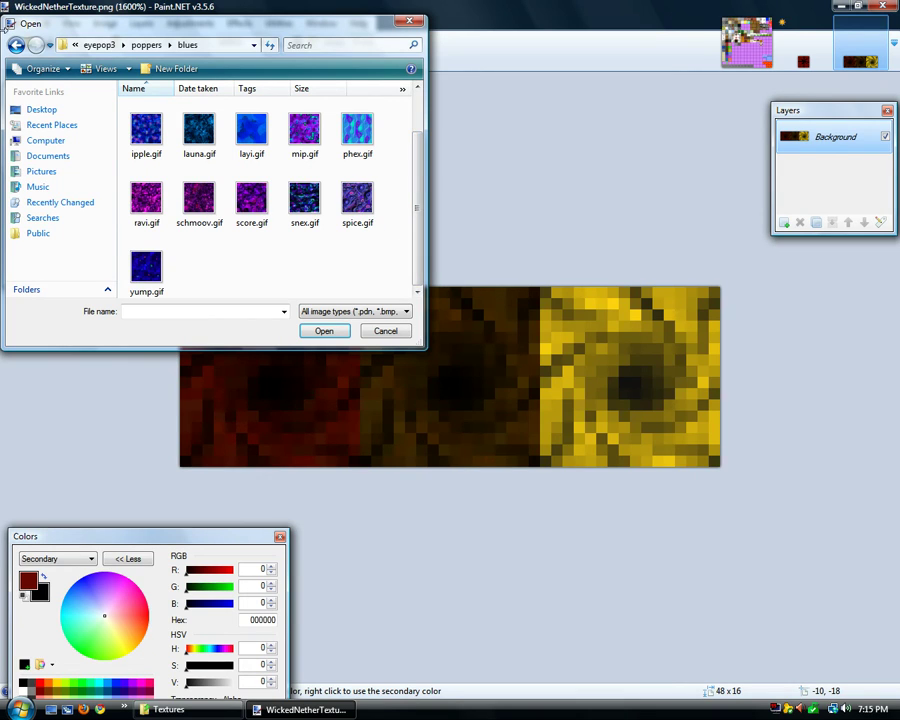
{"action": "left_click", "coordinate": [14, 45]}
{"action": "double_click", "coordinate": [160, 133]}
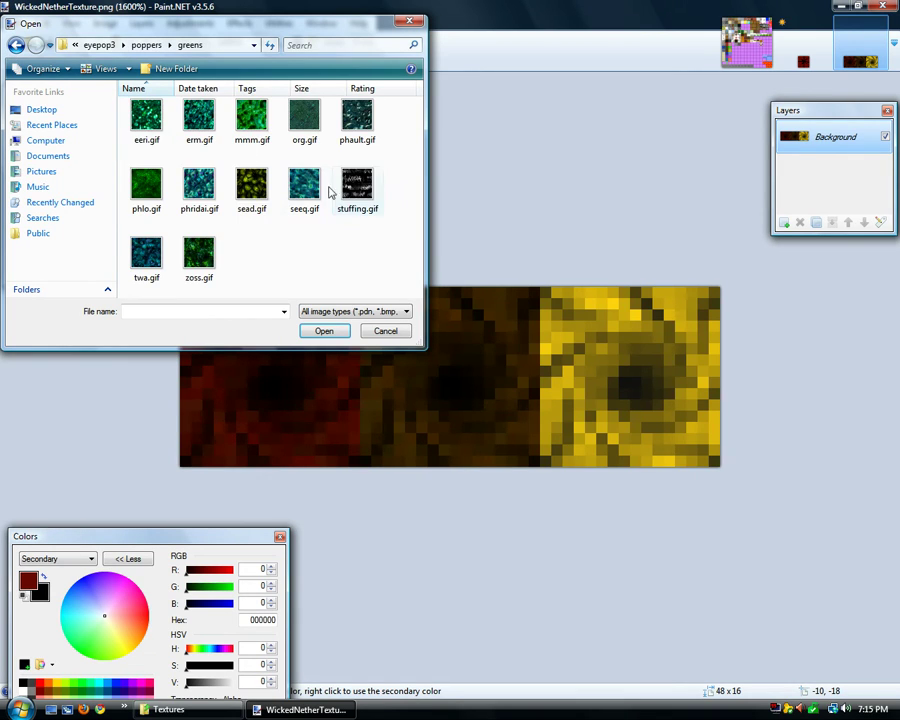
{"action": "left_click", "coordinate": [251, 185]}
{"action": "left_click", "coordinate": [324, 331]}
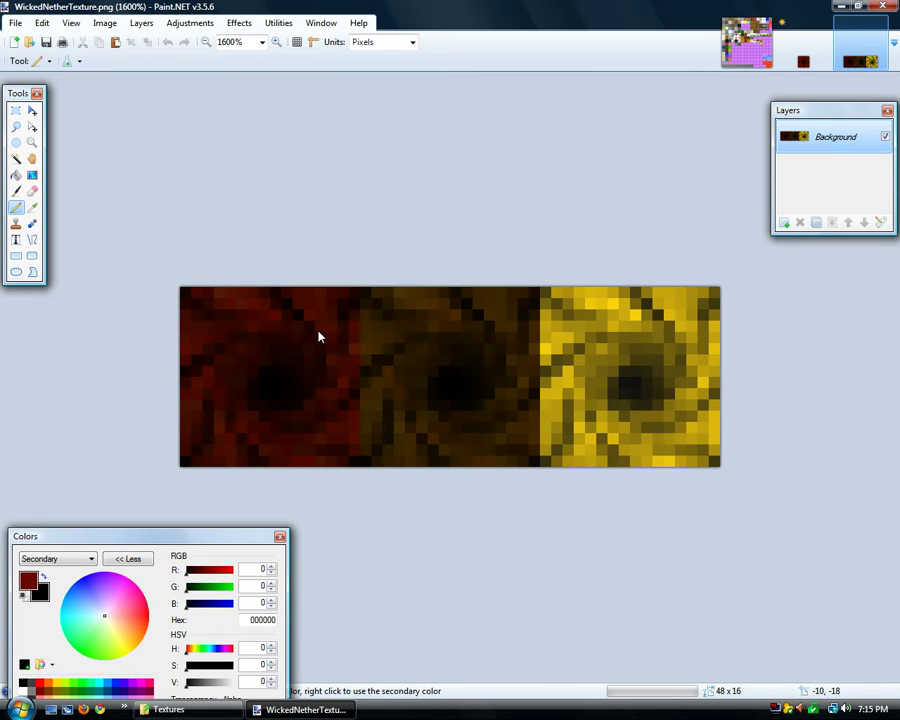
{"action": "scroll", "coordinate": [318, 313], "scroll_direction": "up", "scroll_amount": 3}
{"action": "scroll", "coordinate": [318, 313], "scroll_direction": "up", "scroll_amount": 1}
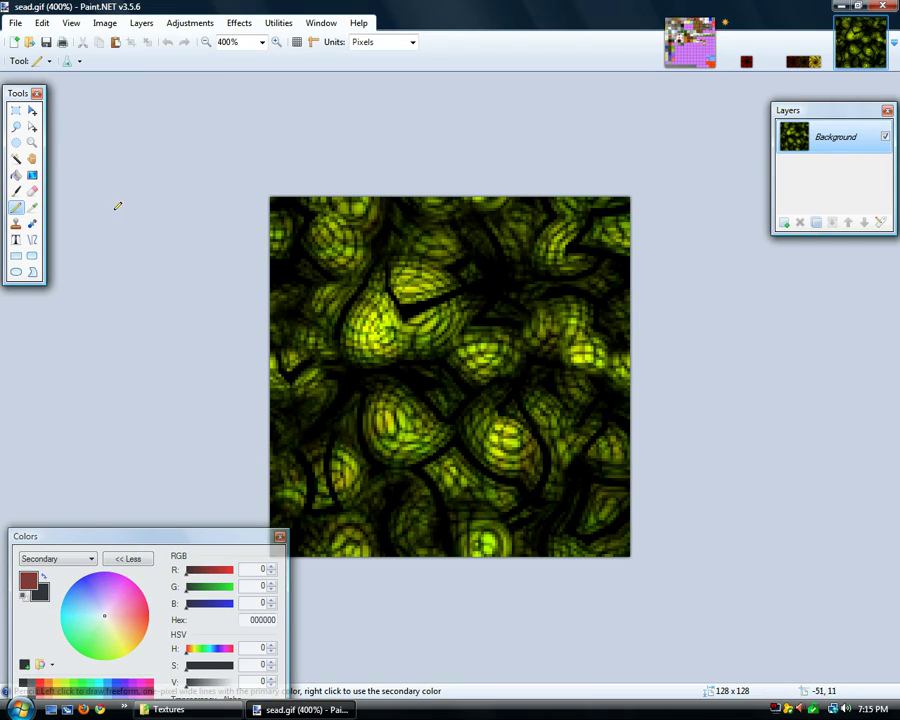
Resize sead.gif to 16 pixels wide, making it a 16×16 tile
{"action": "left_click", "coordinate": [71, 24]}
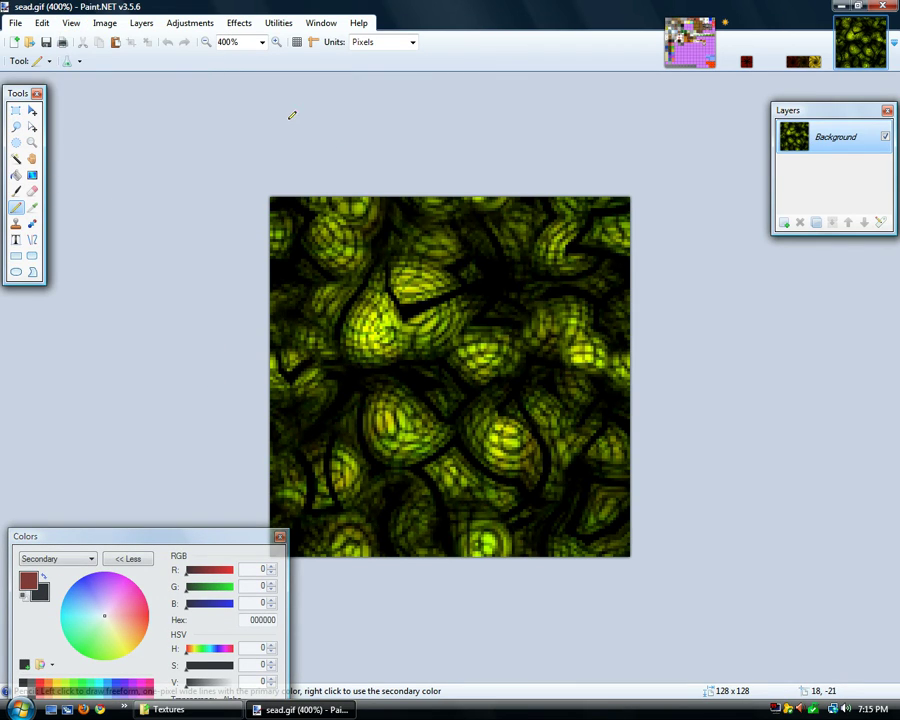
{"action": "left_click", "coordinate": [103, 23]}
{"action": "left_click", "coordinate": [122, 54]}
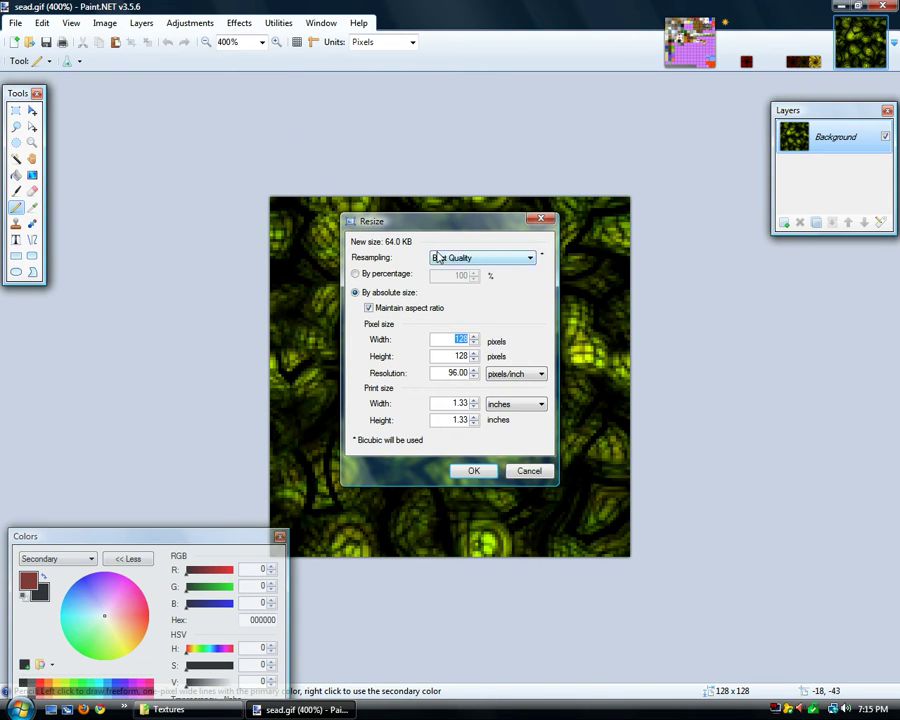
{"action": "left_click_drag", "start_coordinate": [445, 230], "coordinate": [128, 174]}
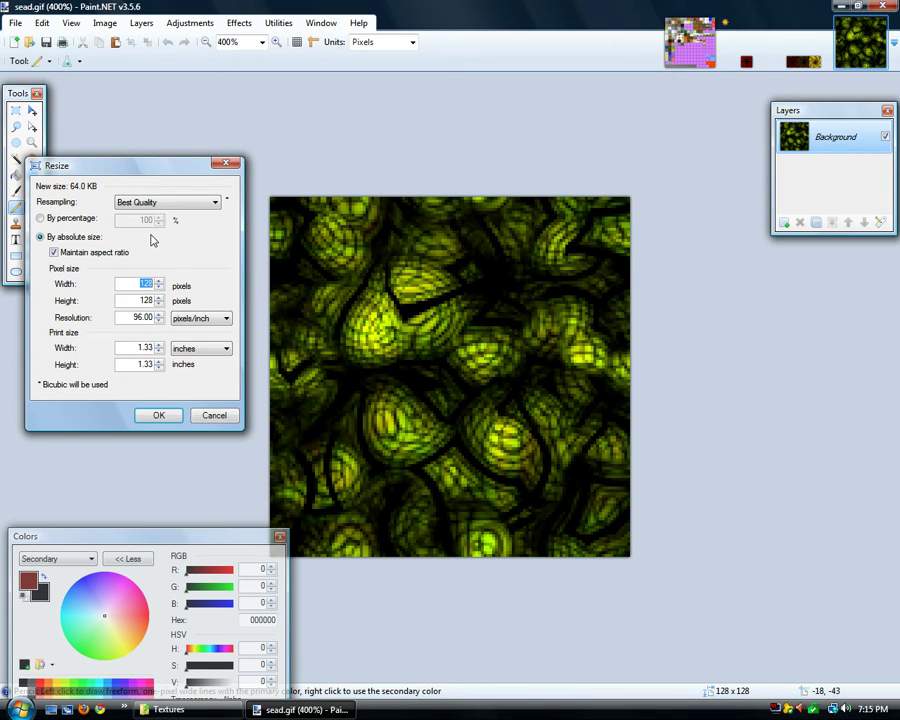
{"action": "type", "text": "16"}
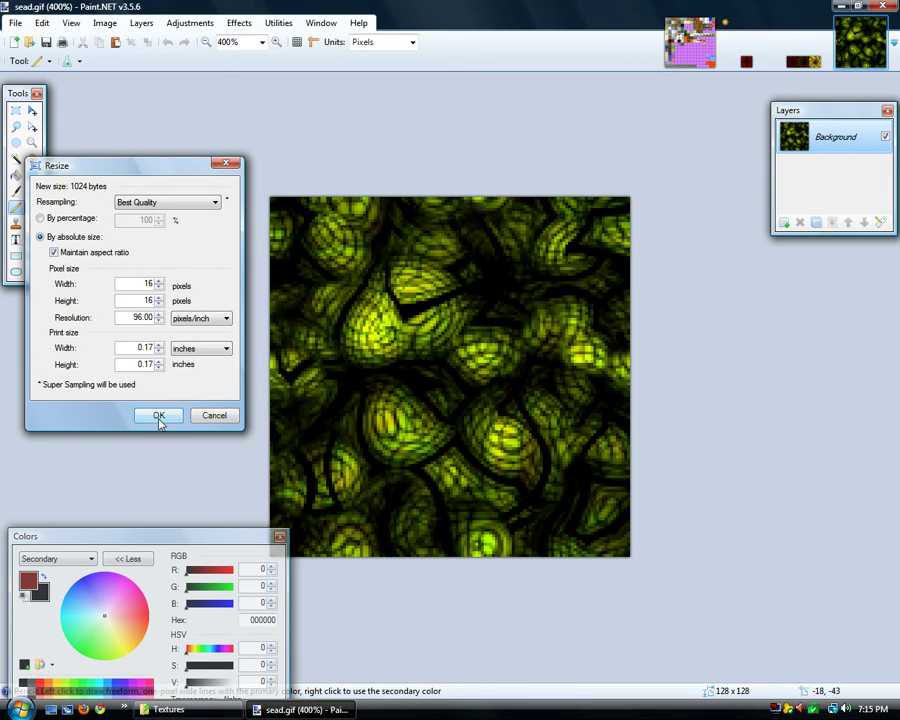
{"action": "left_click", "coordinate": [158, 415]}
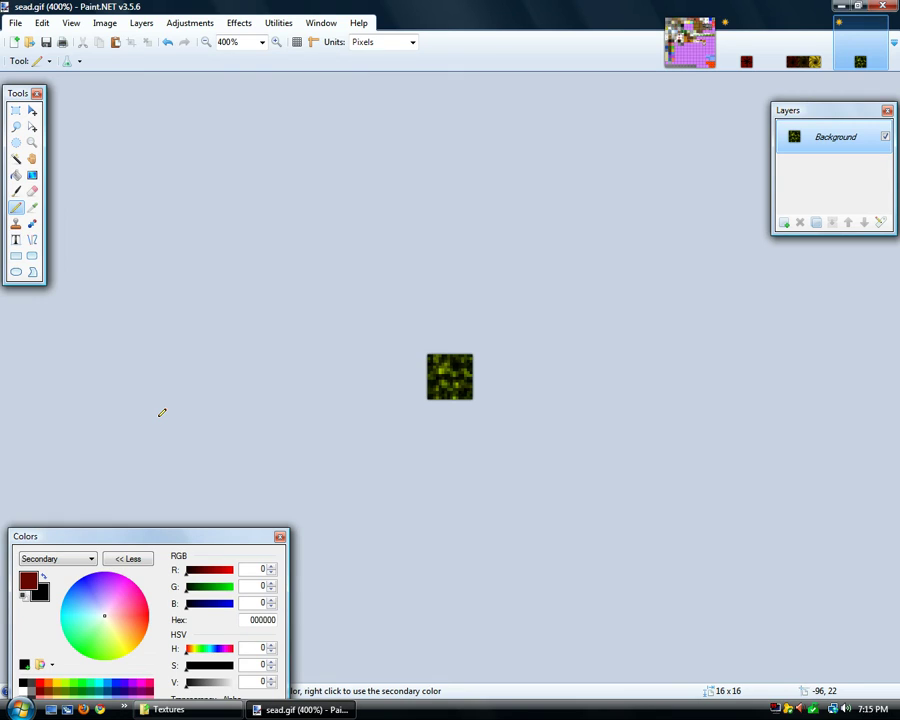
Rectangle-select the entire 16×16 image, then switch to terrain.png
{"action": "scroll", "coordinate": [162, 412], "scroll_direction": "up", "scroll_amount": 11}
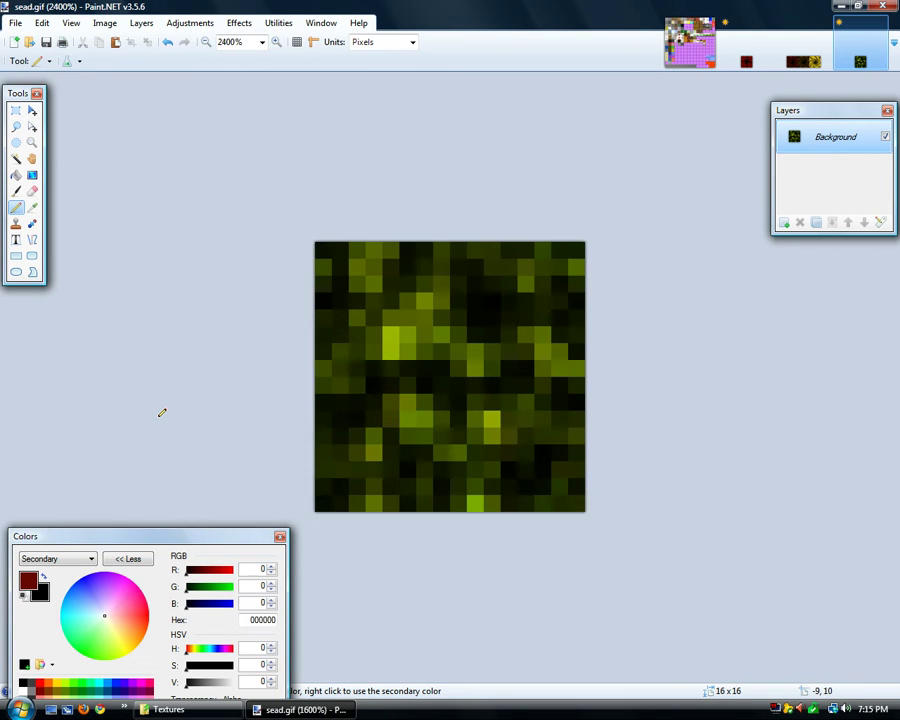
{"action": "key", "text": "s"}
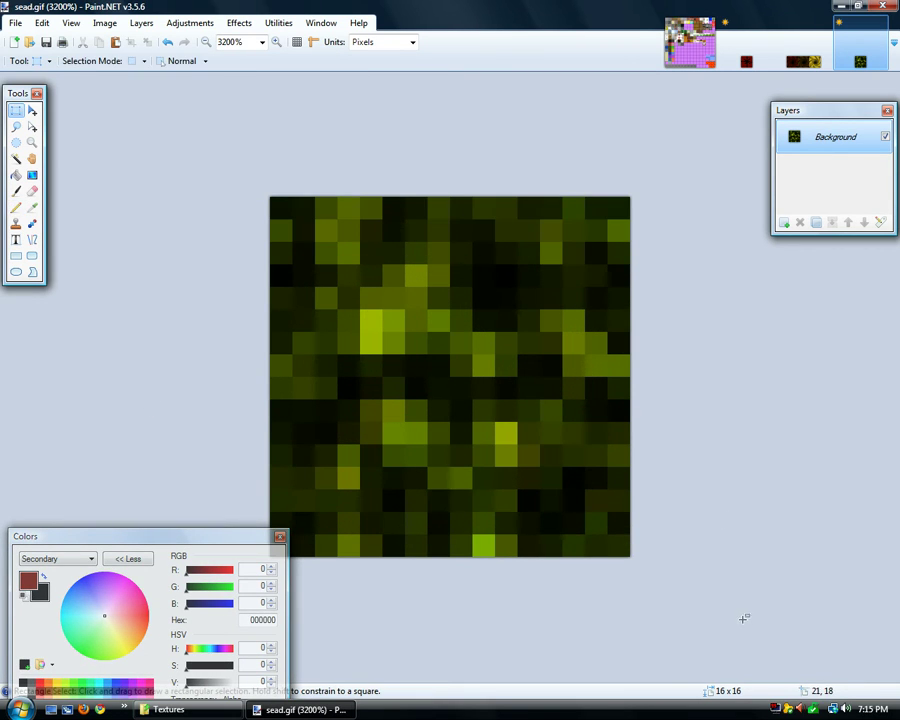
{"action": "left_click_drag", "start_coordinate": [628, 556], "coordinate": [281, 213]}
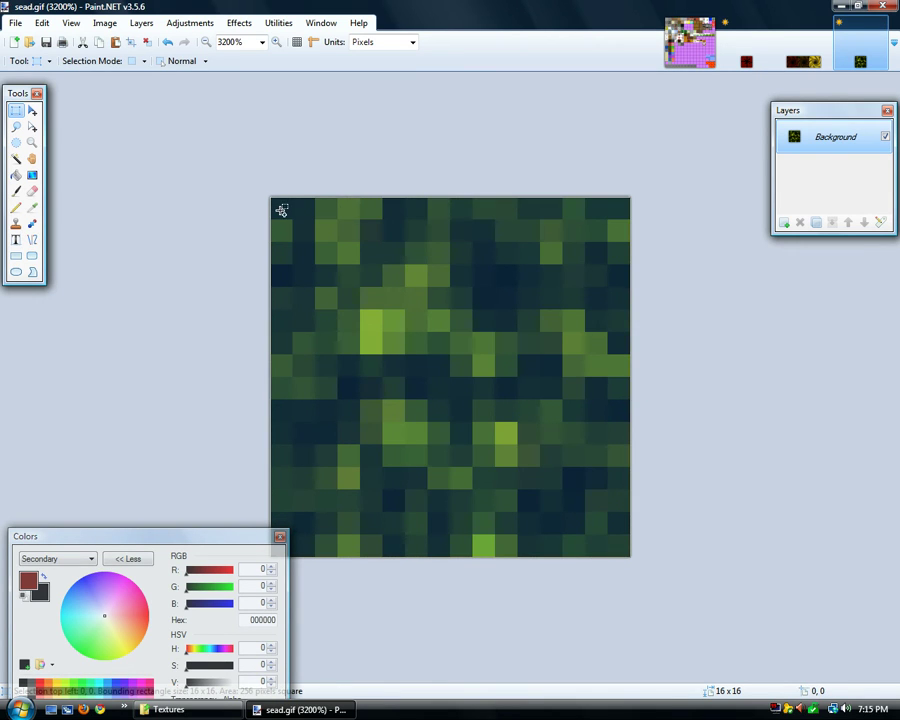
{"action": "left_click", "coordinate": [690, 42]}
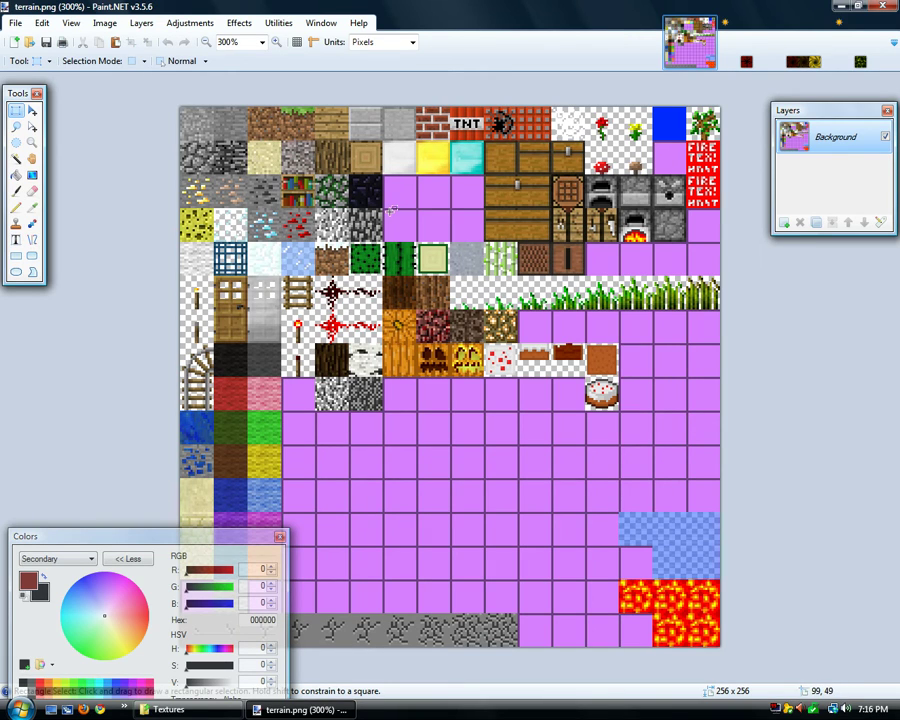
Paste the tile below obsidian on terrain.png, make it Black and White, then return to grass2base.gif
{"action": "key", "text": "ctrl+v"}
{"action": "left_click_drag", "start_coordinate": [203, 120], "coordinate": [372, 221]}
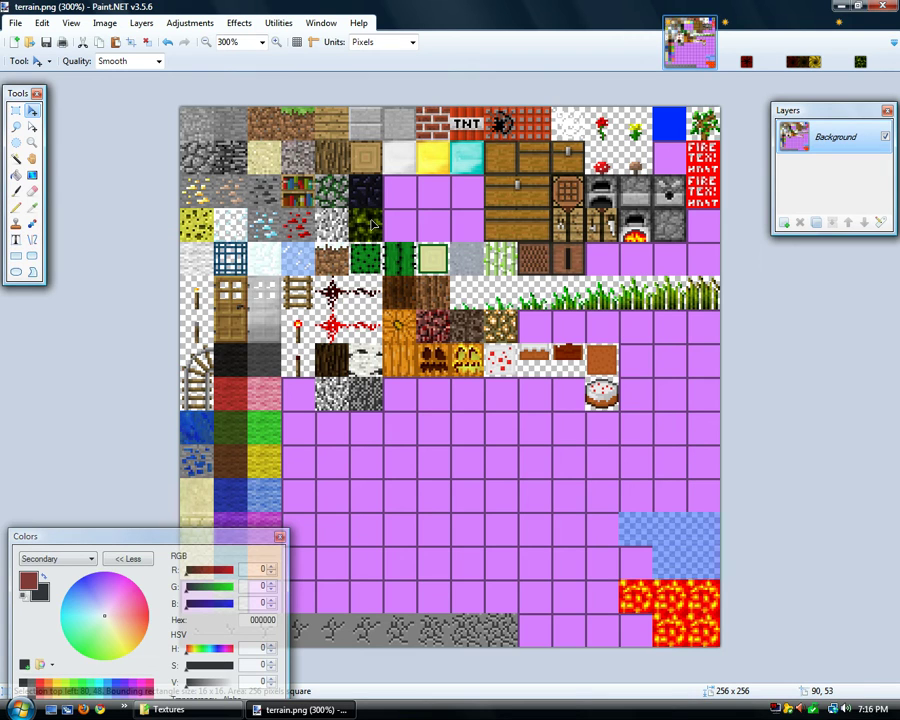
{"action": "key", "text": "ctrl+plus"}
{"action": "key", "text": "ctrl+plus"}
{"action": "key", "text": "ctrl+plus"}
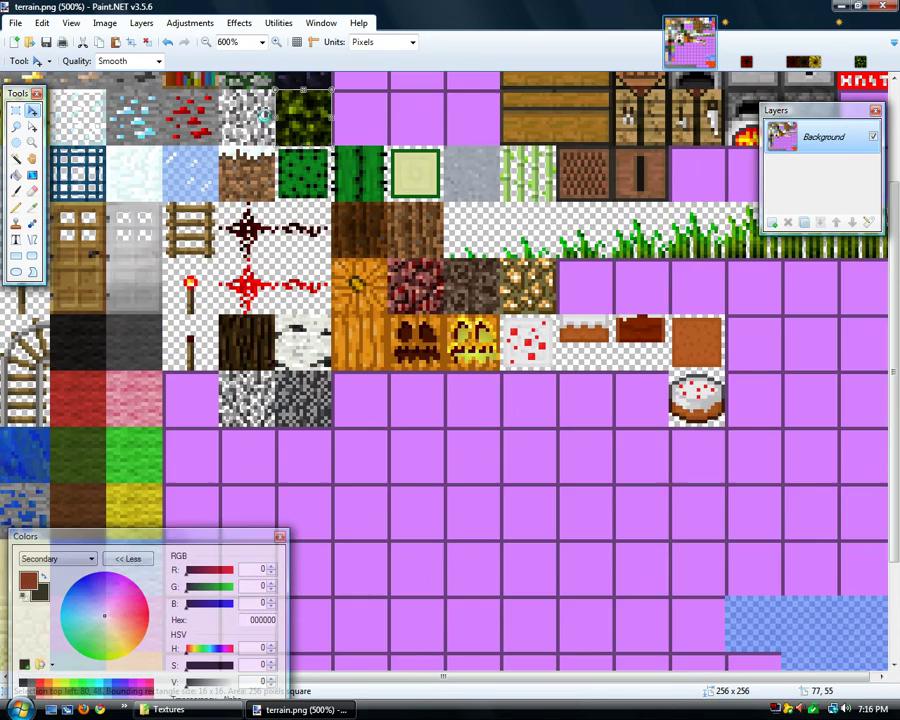
{"action": "scroll", "coordinate": [897, 478], "scroll_direction": "up", "scroll_amount": 4}
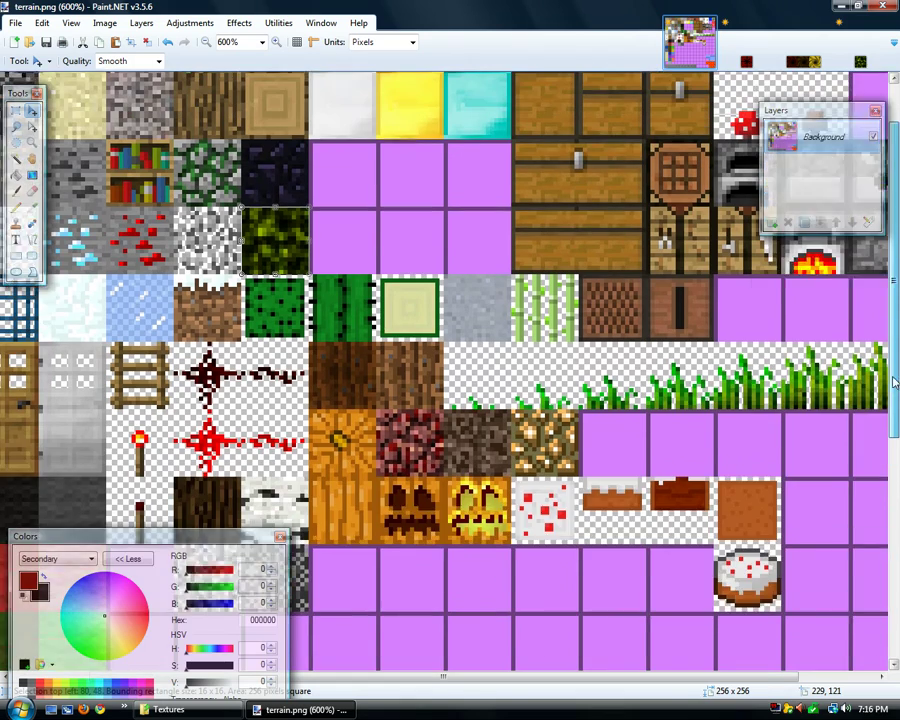
{"action": "left_click", "coordinate": [207, 25]}
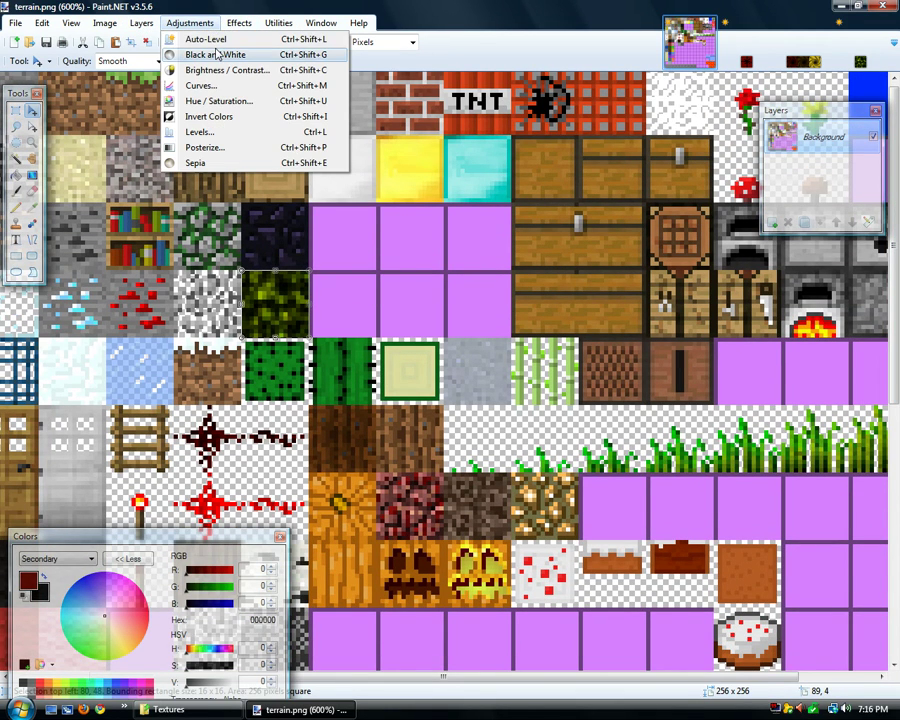
{"action": "left_click", "coordinate": [216, 55]}
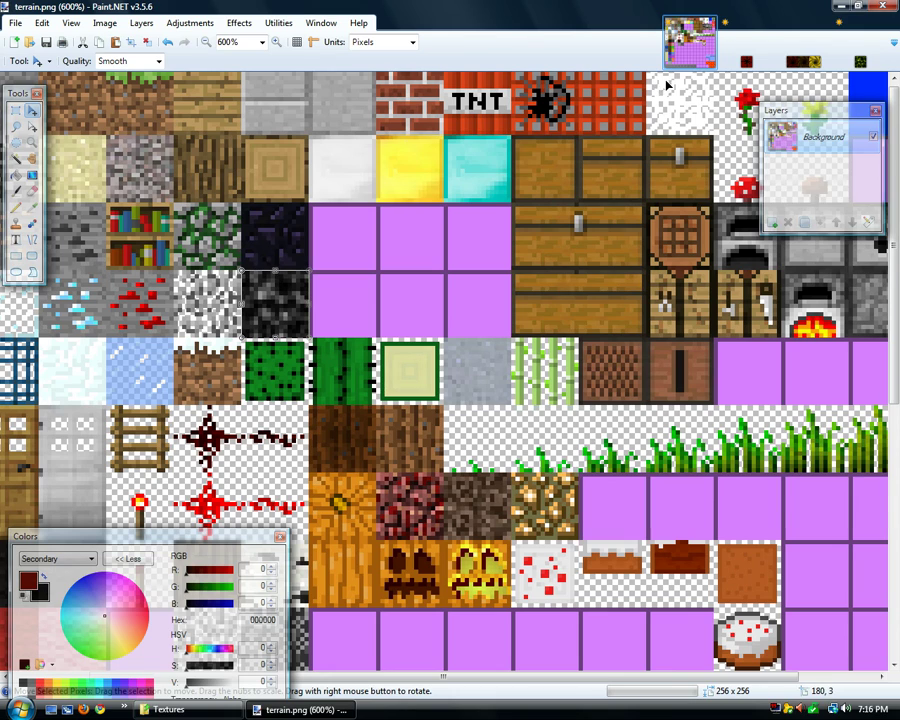
{"action": "left_click", "coordinate": [747, 66]}
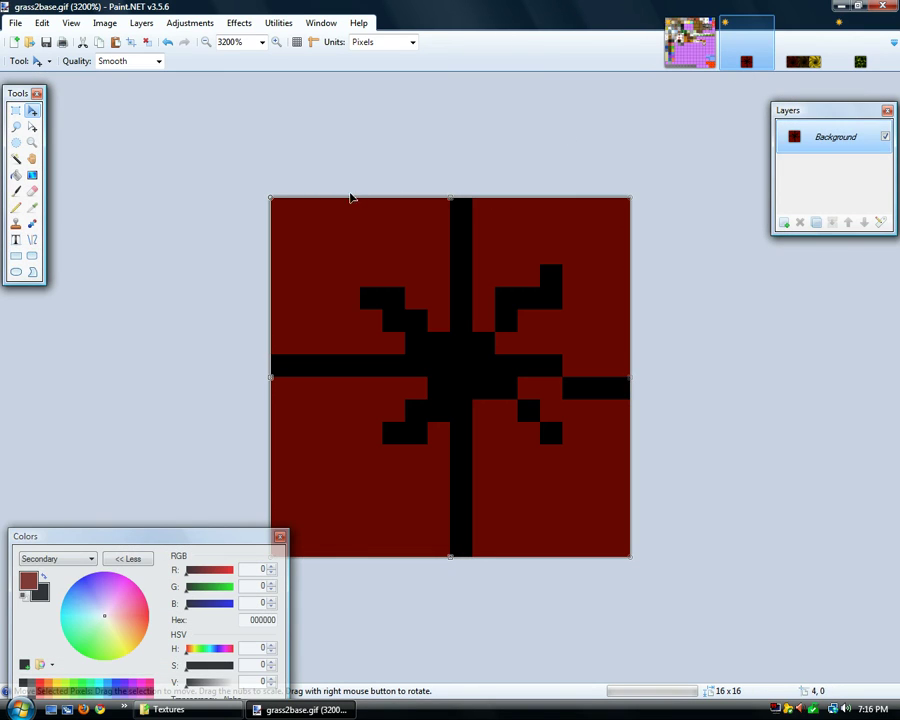
Erase the grass2base canvas to transparency and reveal the full colour palette
{"action": "left_click", "coordinate": [32, 190]}
{"action": "mouse_move", "coordinate": [286, 242]}
{"action": "left_mouse_down"}
{"action": "mouse_move", "coordinate": [290, 225]}
{"action": "mouse_move", "coordinate": [486, 490]}
{"action": "mouse_move", "coordinate": [227, 313]}
{"action": "left_mouse_up"}
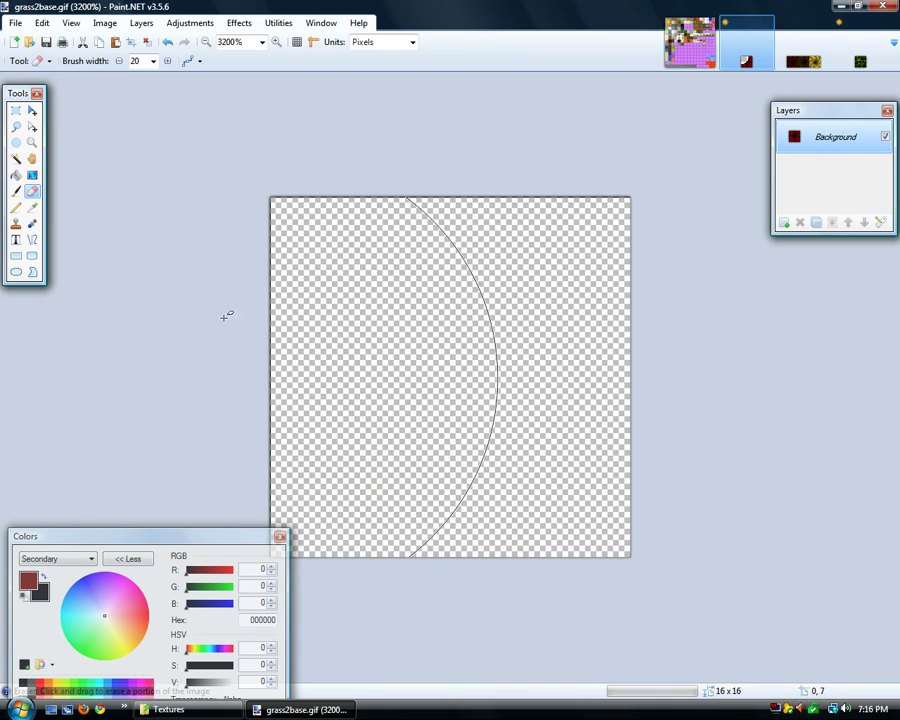
{"action": "left_click", "coordinate": [16, 207]}
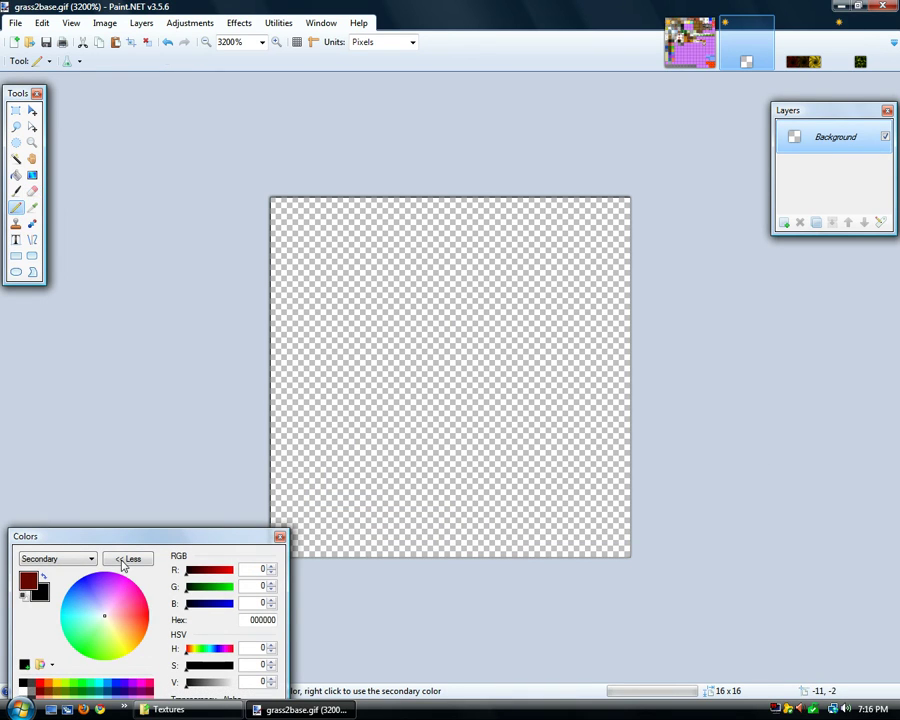
{"action": "left_click_drag", "start_coordinate": [119, 541], "coordinate": [114, 462]}
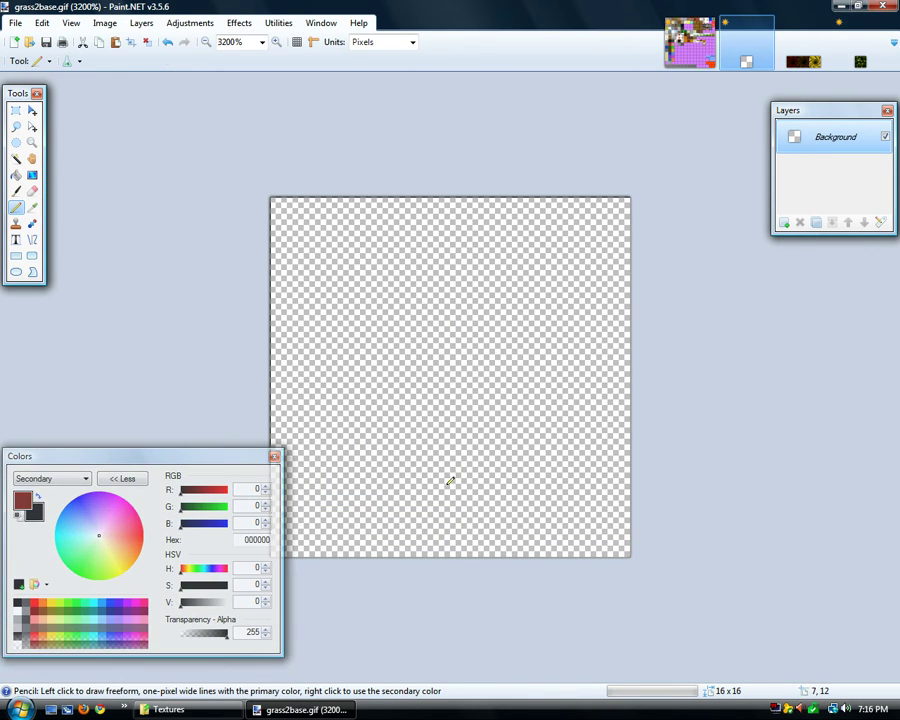
Pencil a black one-pixel stem with a dark red flower above it, then return to terrain.png
{"action": "mouse_move", "coordinate": [468, 548]}
{"action": "left_mouse_down"}
{"action": "mouse_move", "coordinate": [461, 430]}
{"action": "mouse_move", "coordinate": [390, 397]}
{"action": "mouse_move", "coordinate": [390, 349]}
{"action": "mouse_move", "coordinate": [468, 315]}
{"action": "mouse_move", "coordinate": [508, 352]}
{"action": "mouse_move", "coordinate": [512, 401]}
{"action": "mouse_move", "coordinate": [481, 433]}
{"action": "left_mouse_up"}
{"action": "mouse_move", "coordinate": [460, 365]}
{"action": "left_mouse_down"}
{"action": "mouse_move", "coordinate": [456, 414]}
{"action": "mouse_move", "coordinate": [457, 382]}
{"action": "mouse_move", "coordinate": [390, 376]}
{"action": "mouse_move", "coordinate": [521, 377]}
{"action": "left_mouse_up"}
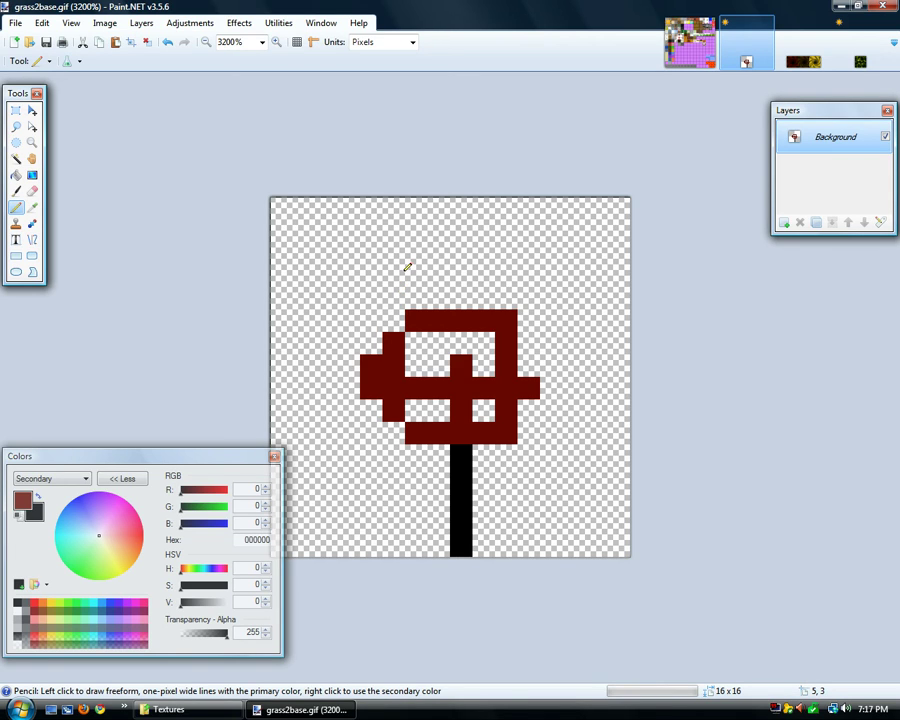
{"action": "left_click", "coordinate": [690, 42]}
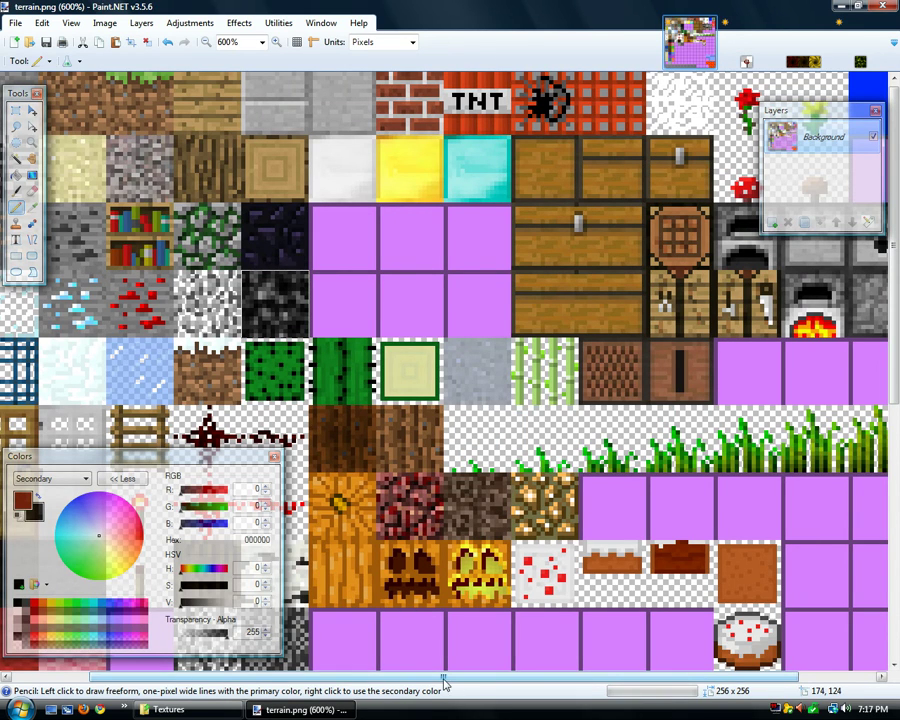
{"action": "left_click_drag", "start_coordinate": [445, 684], "coordinate": [500, 684]}
{"action": "mouse_move", "coordinate": [897, 313]}
{"action": "left_mouse_down"}
{"action": "mouse_move", "coordinate": [897, 453]}
{"action": "mouse_move", "coordinate": [897, 326]}
{"action": "left_mouse_up"}
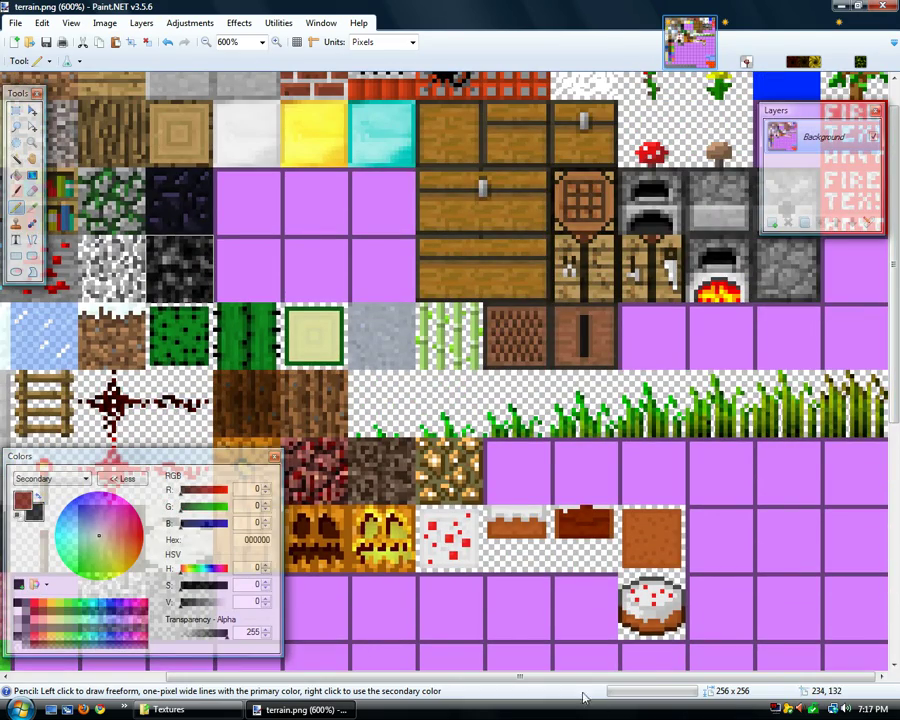
Scroll across the terrain.png atlas, then bring the Textures folder window to the front
{"action": "left_click_drag", "start_coordinate": [568, 680], "coordinate": [416, 680]}
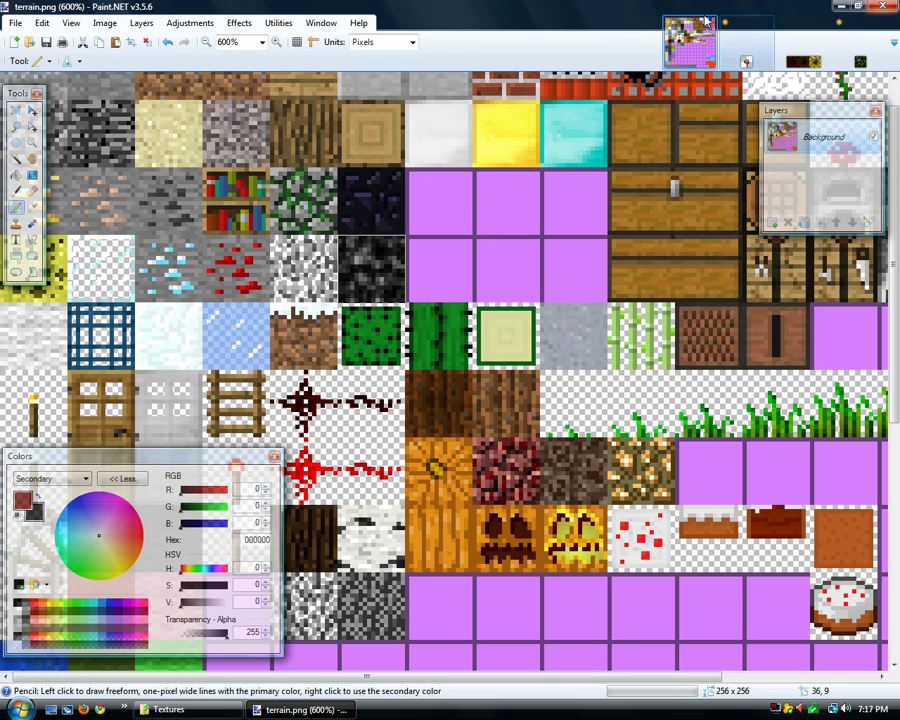
{"action": "left_click", "coordinate": [165, 709]}
Open minecraft.jar as an archive in 7-Zip File Manager
{"action": "left_click", "coordinate": [474, 244]}
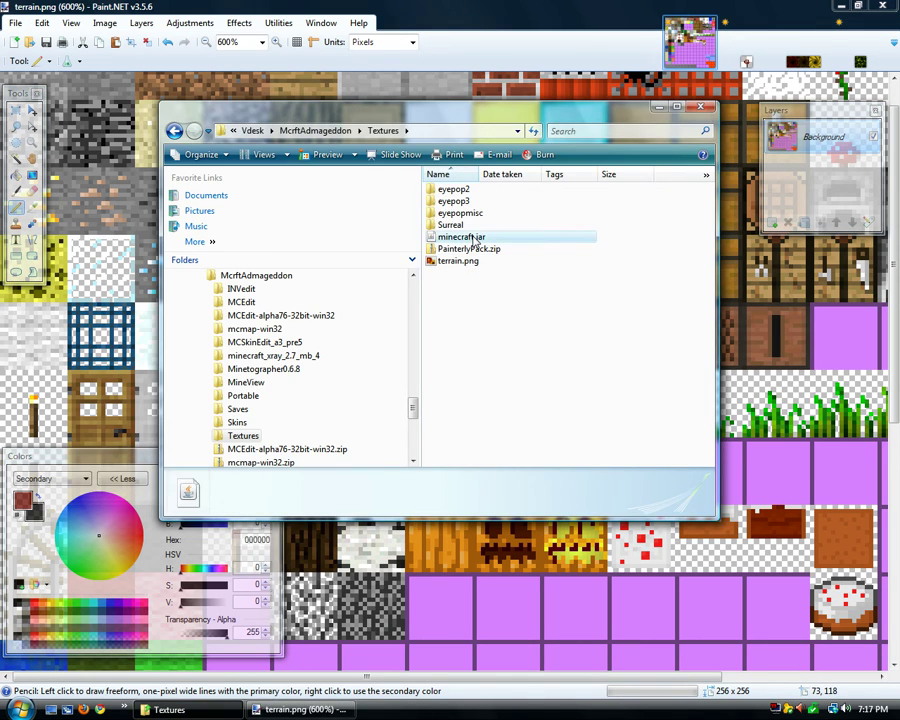
{"action": "right_click", "coordinate": [475, 240]}
{"action": "mouse_move", "coordinate": [530, 262]}
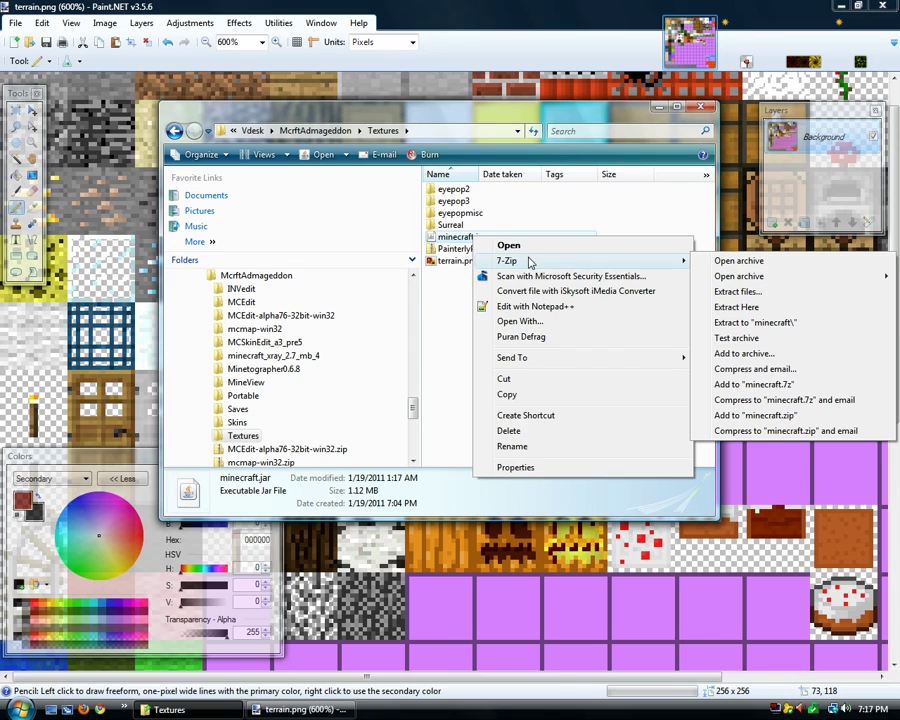
{"action": "left_click", "coordinate": [739, 262]}
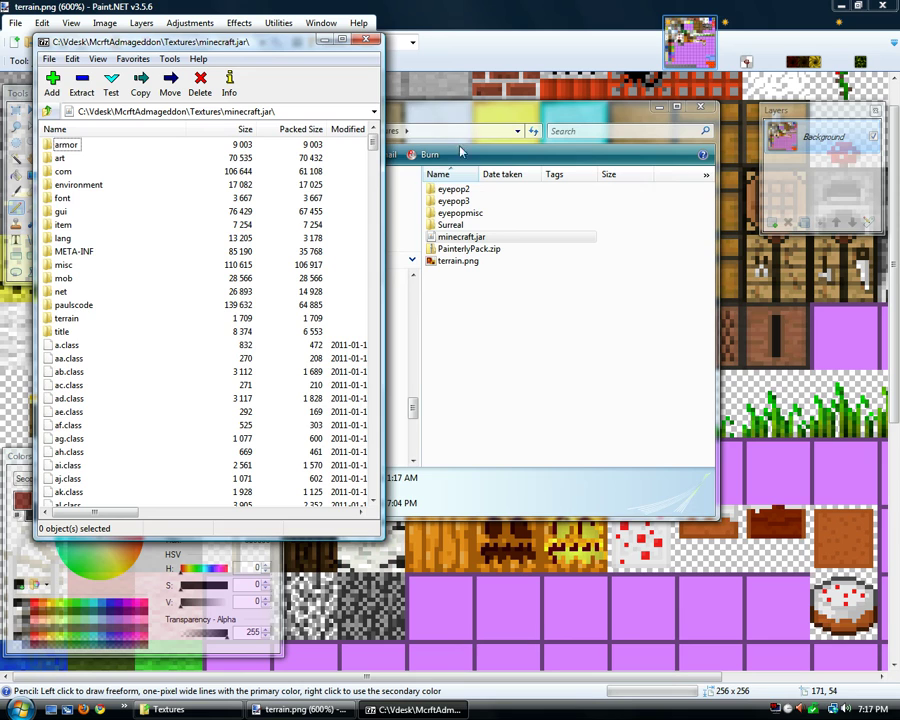
{"action": "left_click_drag", "start_coordinate": [372, 145], "coordinate": [366, 513]}
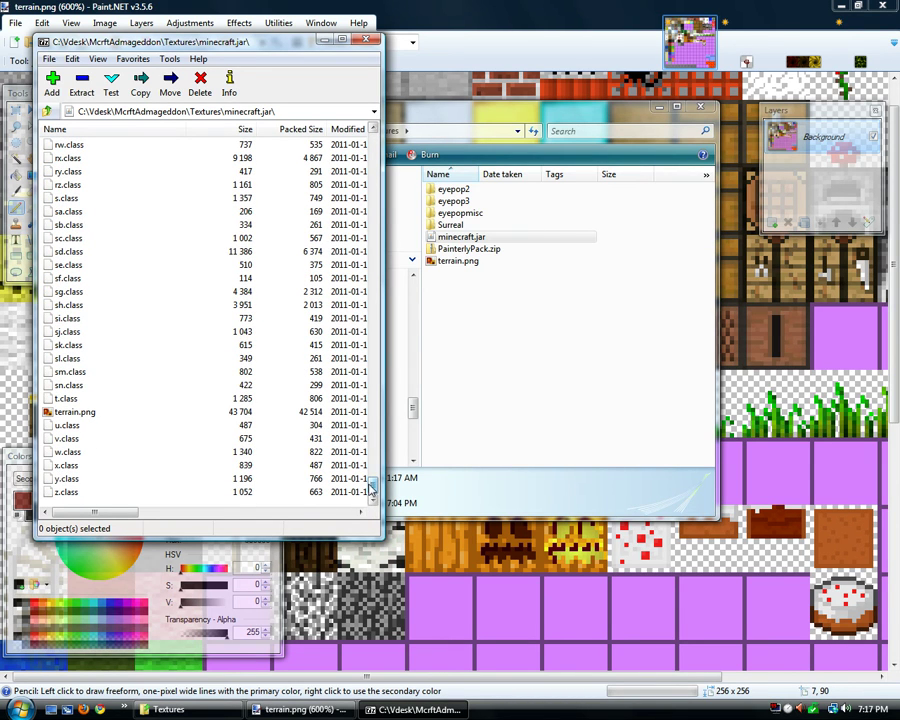
{"action": "left_click_drag", "start_coordinate": [373, 472], "coordinate": [370, 141]}
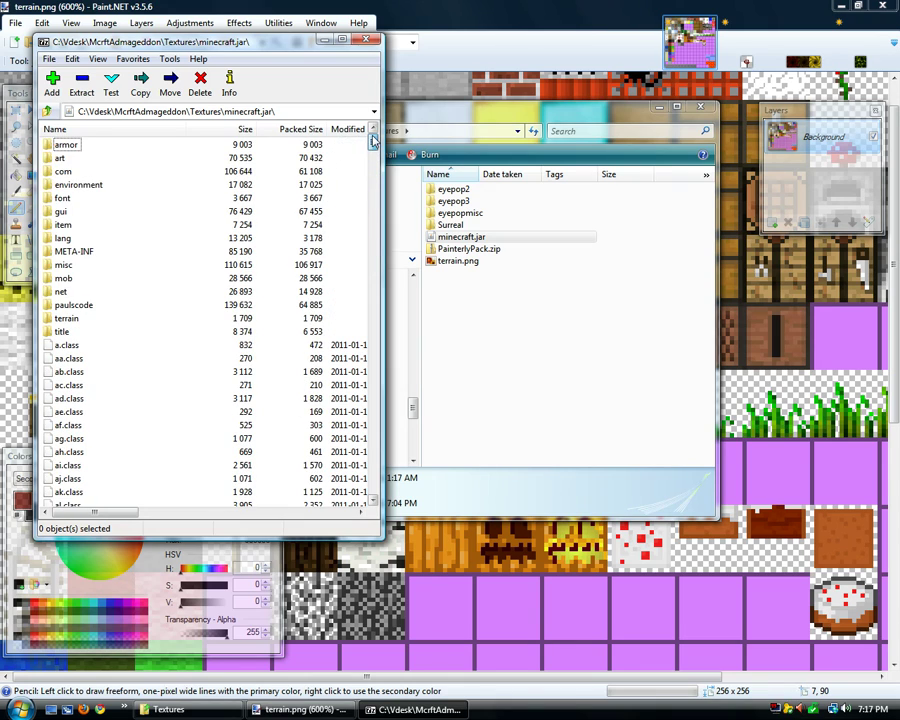
Browse the item, gui and font folders, then open environment and try viewing clouds.png
{"action": "double_click", "coordinate": [65, 227]}
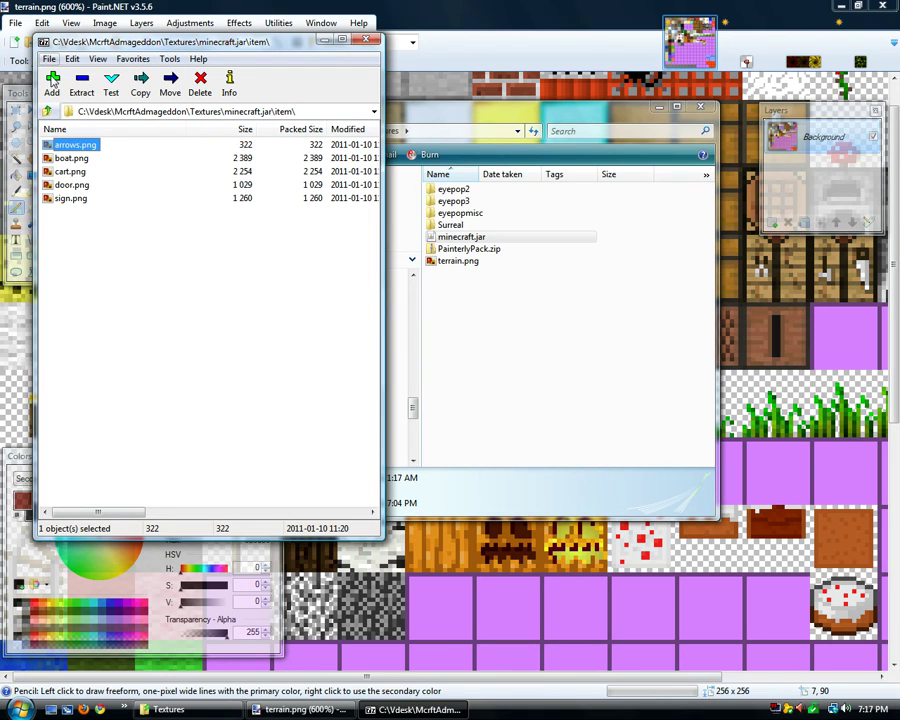
{"action": "left_click", "coordinate": [47, 112]}
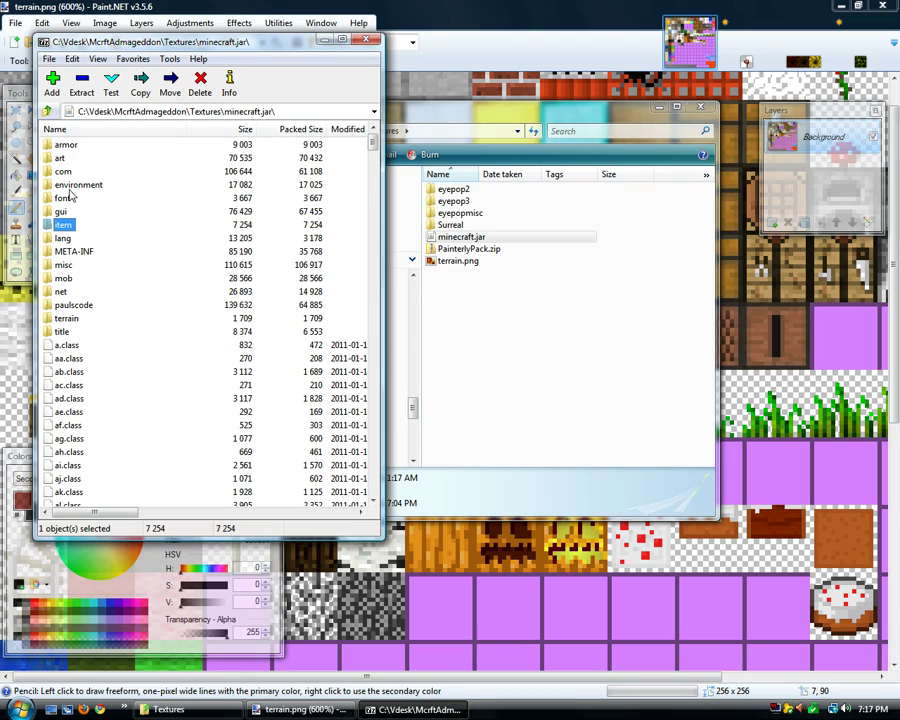
{"action": "double_click", "coordinate": [62, 212]}
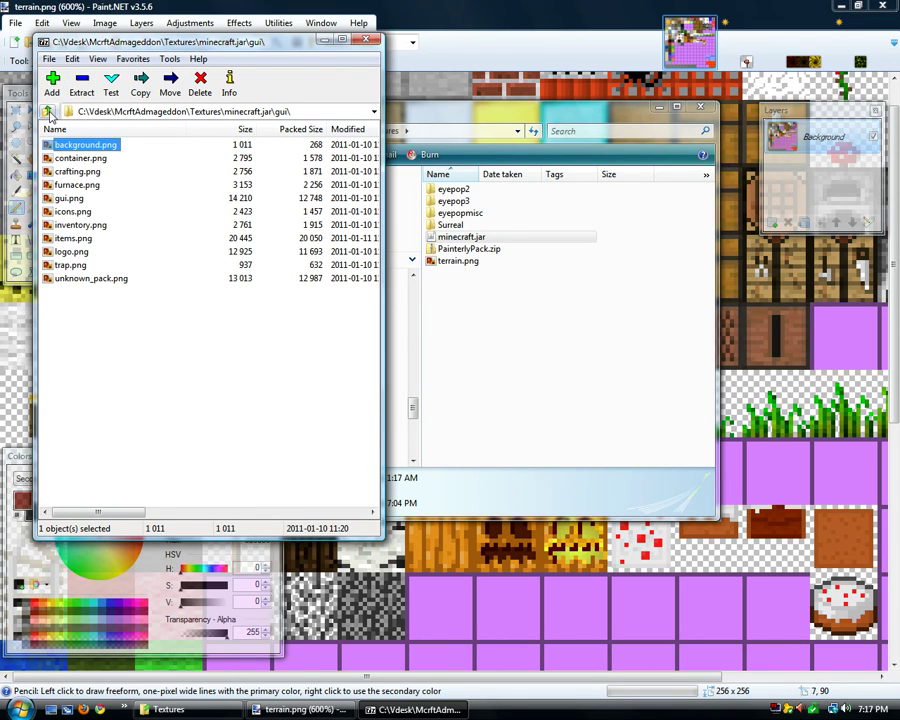
{"action": "left_click", "coordinate": [49, 113]}
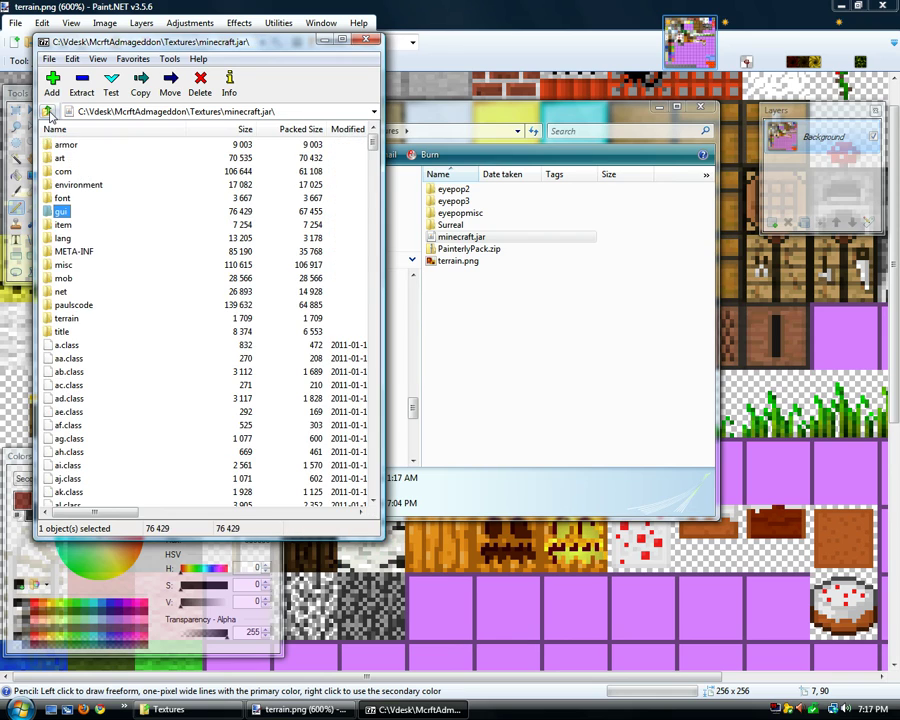
{"action": "key", "text": "Up"}
{"action": "key", "text": "Return"}
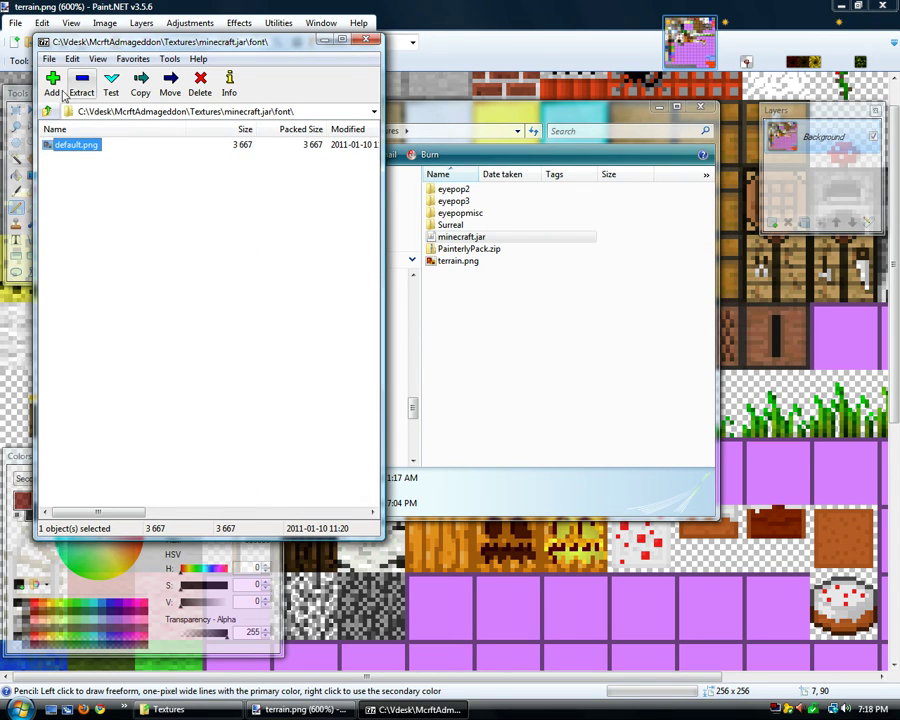
{"action": "left_click", "coordinate": [47, 111]}
{"action": "double_click", "coordinate": [77, 186]}
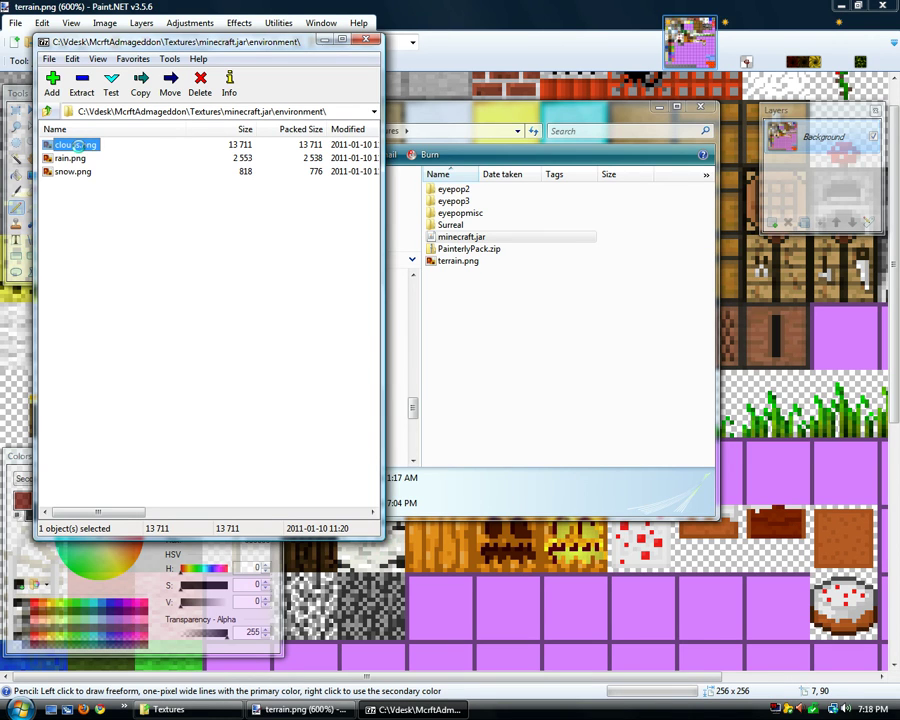
{"action": "double_click", "coordinate": [80, 147]}
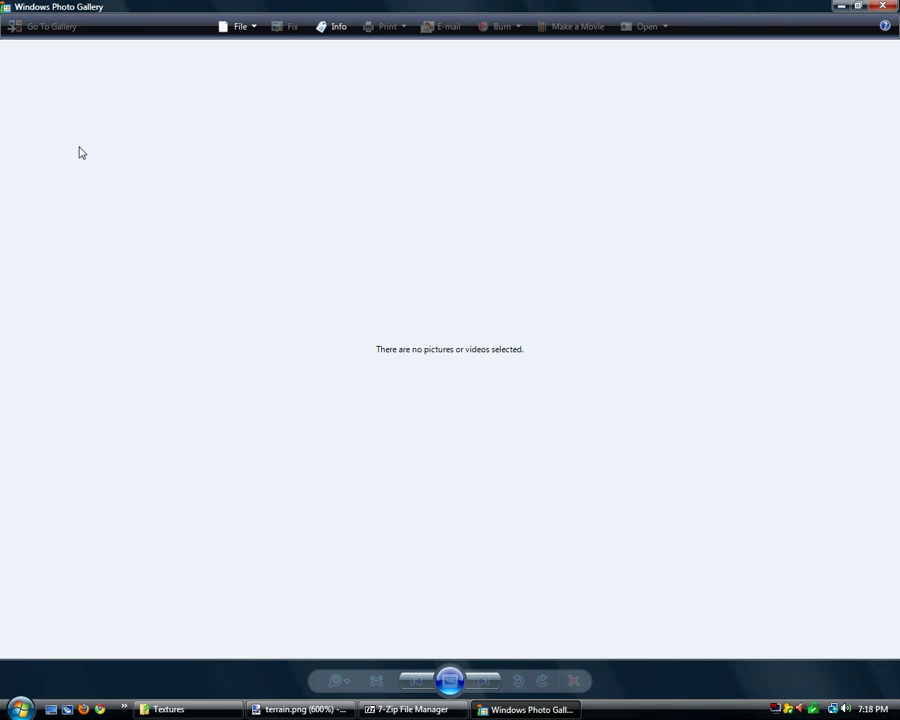
Close the empty photo viewer and copy clouds.png from the archive into the Textures folder
{"action": "key", "text": "alt+F4"}
{"action": "right_click", "coordinate": [80, 146]}
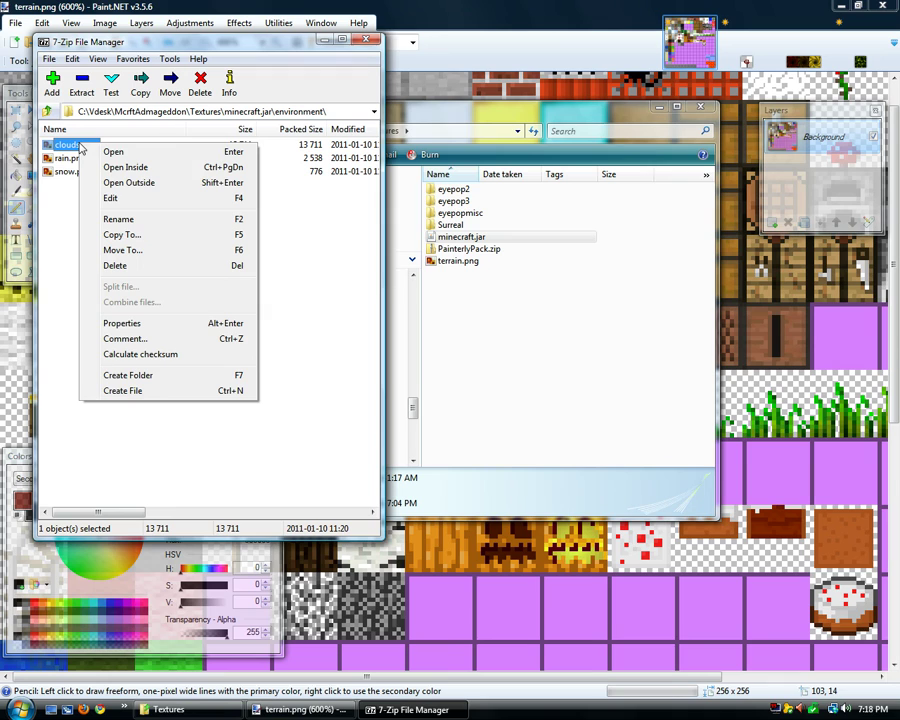
{"action": "left_click", "coordinate": [145, 236]}
{"action": "left_click", "coordinate": [512, 427]}
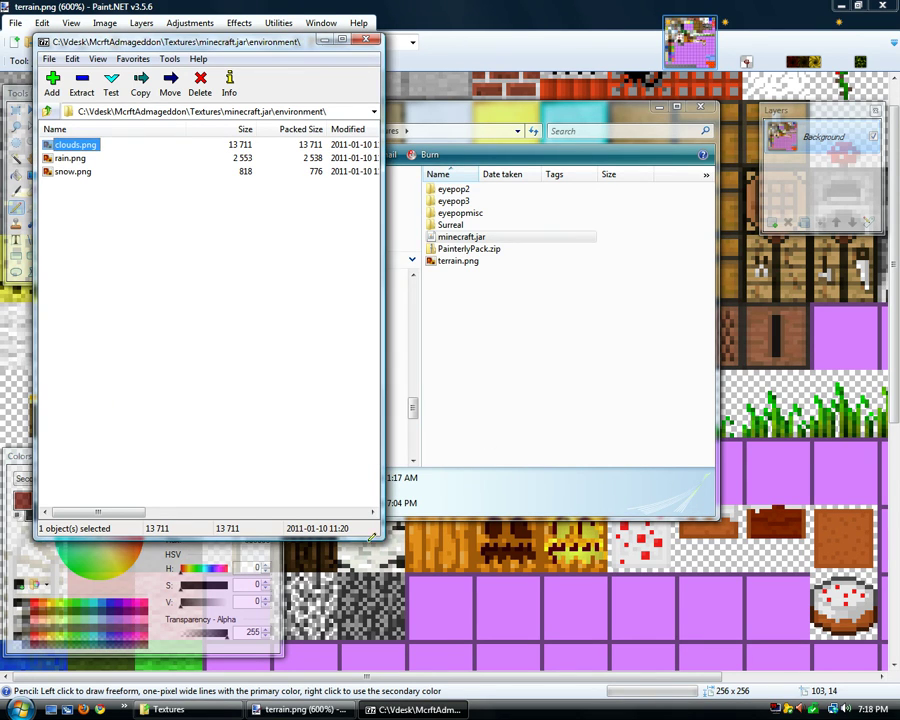
Open the extracted clouds.png from the Textures folder in Paint.NET
{"action": "left_click", "coordinate": [518, 220]}
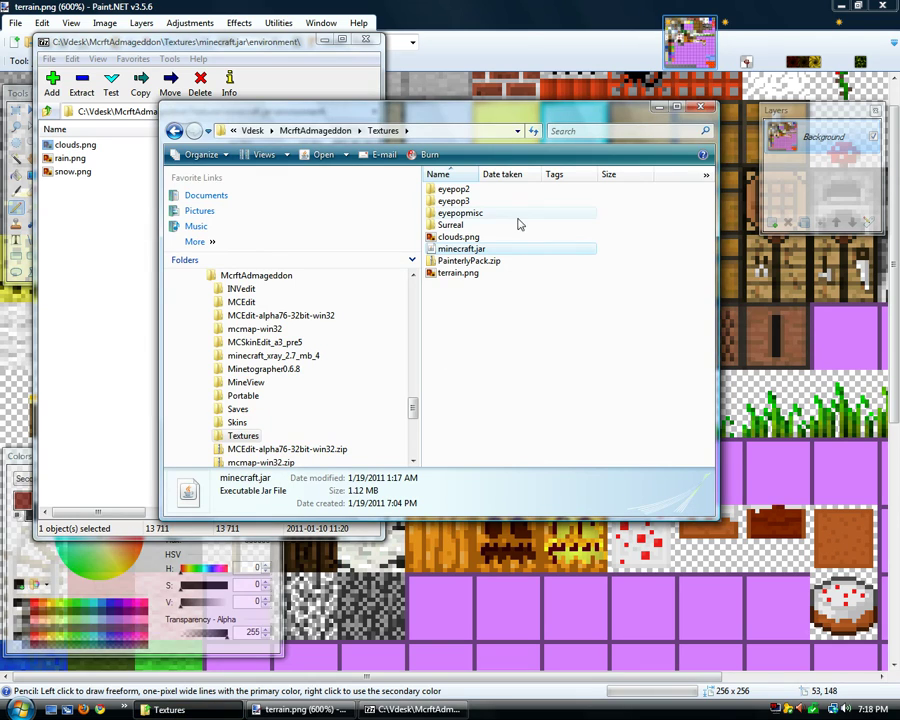
{"action": "left_click", "coordinate": [466, 237]}
{"action": "right_click", "coordinate": [468, 237]}
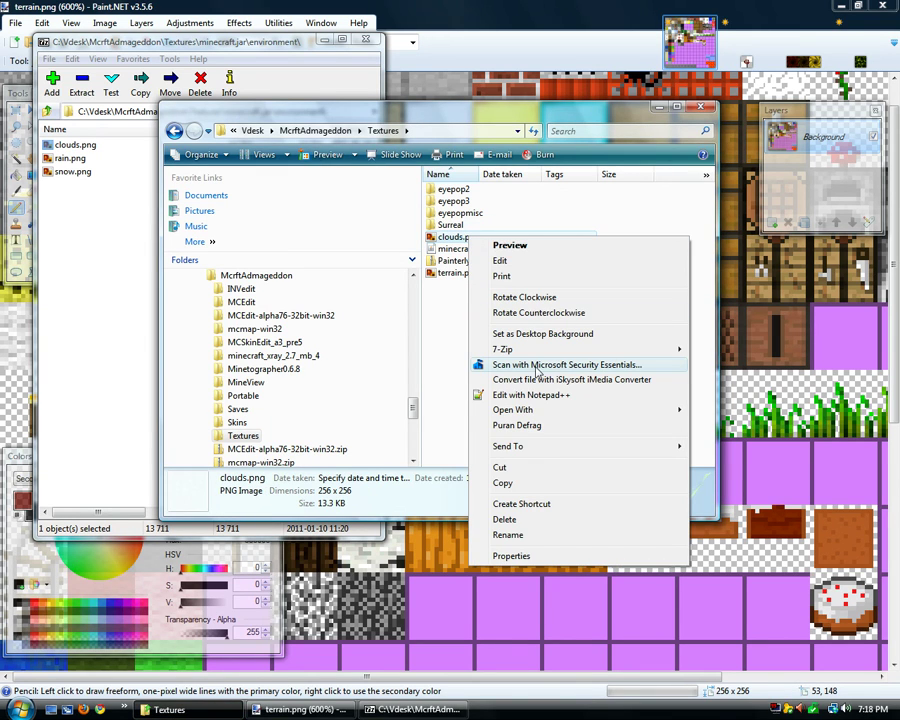
{"action": "mouse_move", "coordinate": [650, 409]}
{"action": "left_click", "coordinate": [718, 422]}
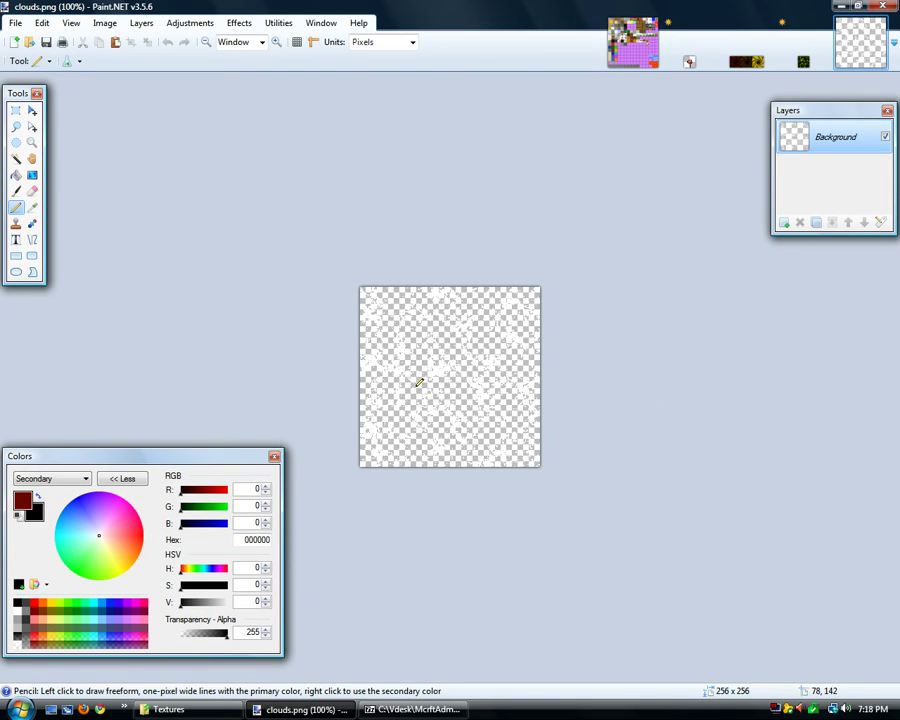
Zoom clouds.png to 1200% and pan across the cloud pixels, then return to the Textures window
{"action": "key", "text": "super"}
{"action": "key", "text": "super"}
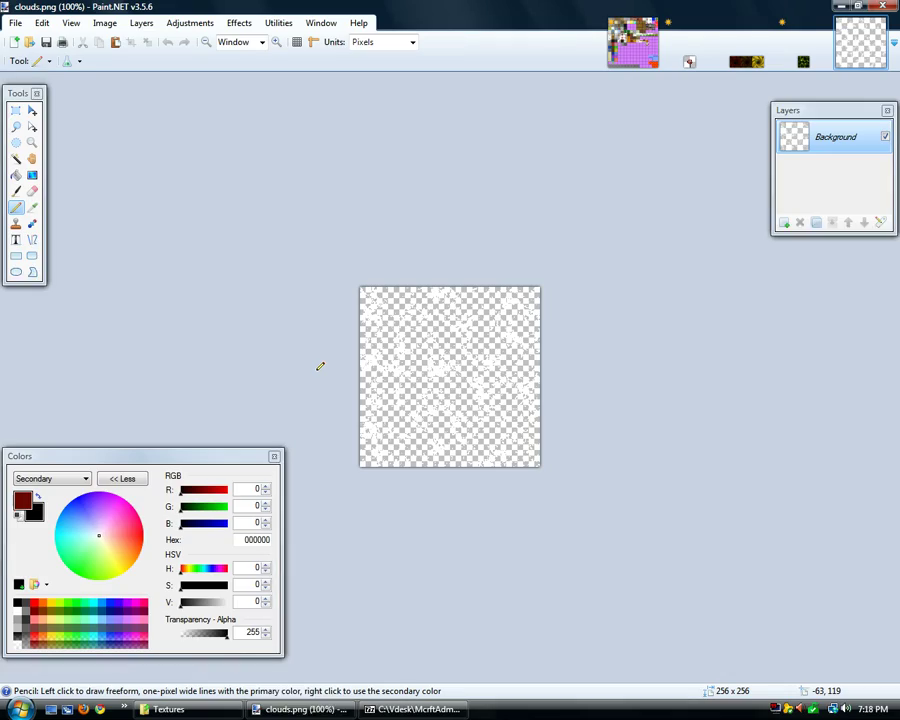
{"action": "scroll", "coordinate": [316, 368], "scroll_direction": "up", "scroll_amount": 8}
{"action": "scroll", "coordinate": [320, 367], "scroll_direction": "up", "scroll_amount": 4}
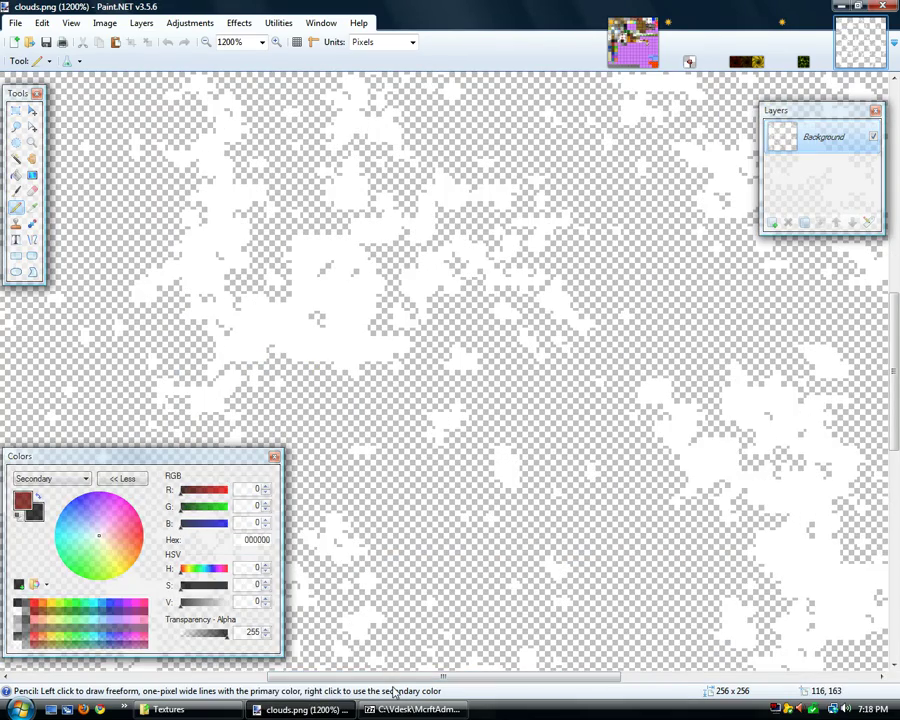
{"action": "left_click_drag", "start_coordinate": [394, 684], "coordinate": [707, 678]}
{"action": "left_click_drag", "start_coordinate": [808, 686], "coordinate": [95, 688]}
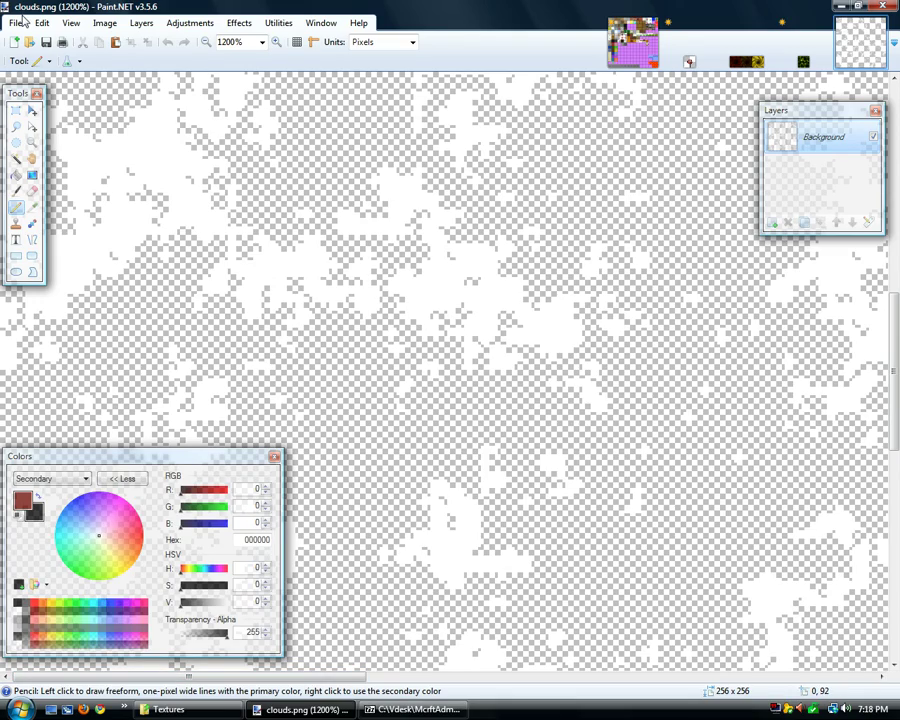
{"action": "left_click_drag", "start_coordinate": [188, 676], "coordinate": [896, 672]}
{"action": "left_click_drag", "start_coordinate": [842, 677], "coordinate": [320, 678]}
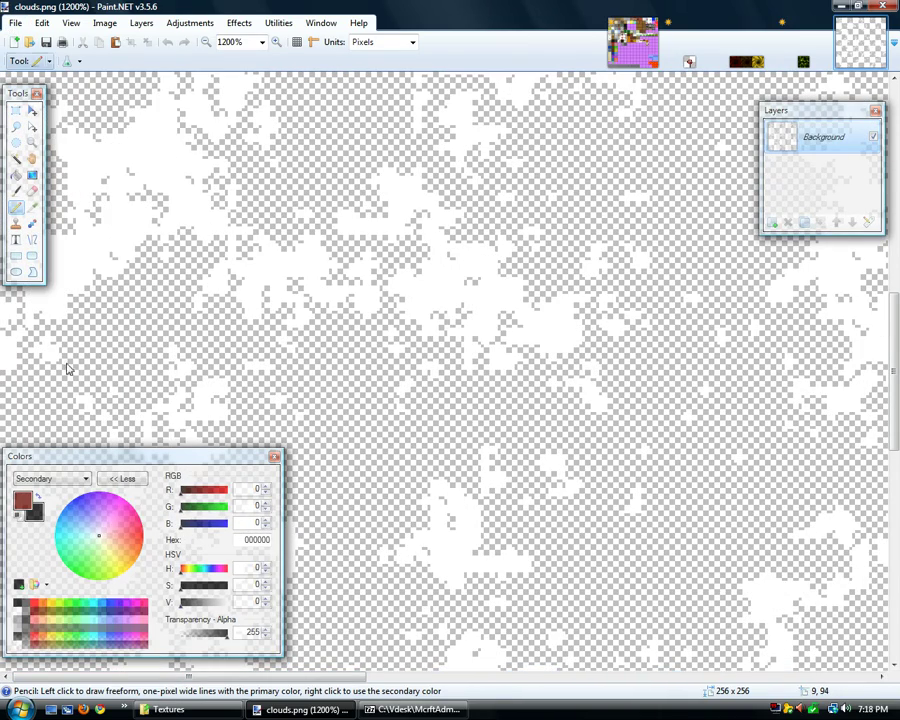
{"action": "left_click", "coordinate": [168, 709]}
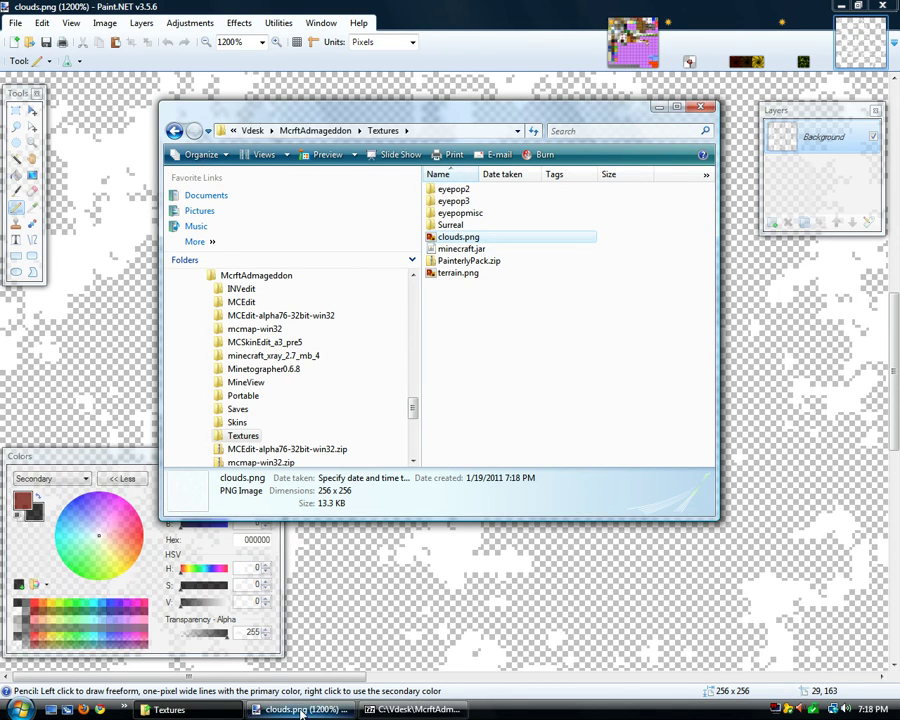
In 7-Zip, copy kz.png from minecraft.jar's art folder into the Textures folder
{"action": "mouse_move", "coordinate": [371, 711]}
{"action": "left_click", "coordinate": [377, 711]}
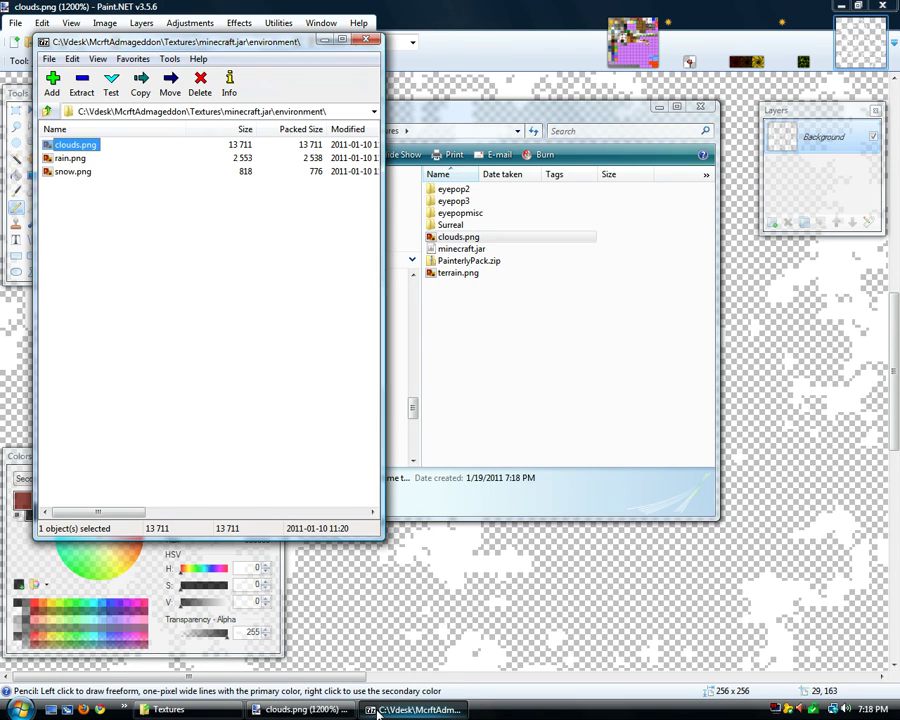
{"action": "left_click", "coordinate": [47, 111]}
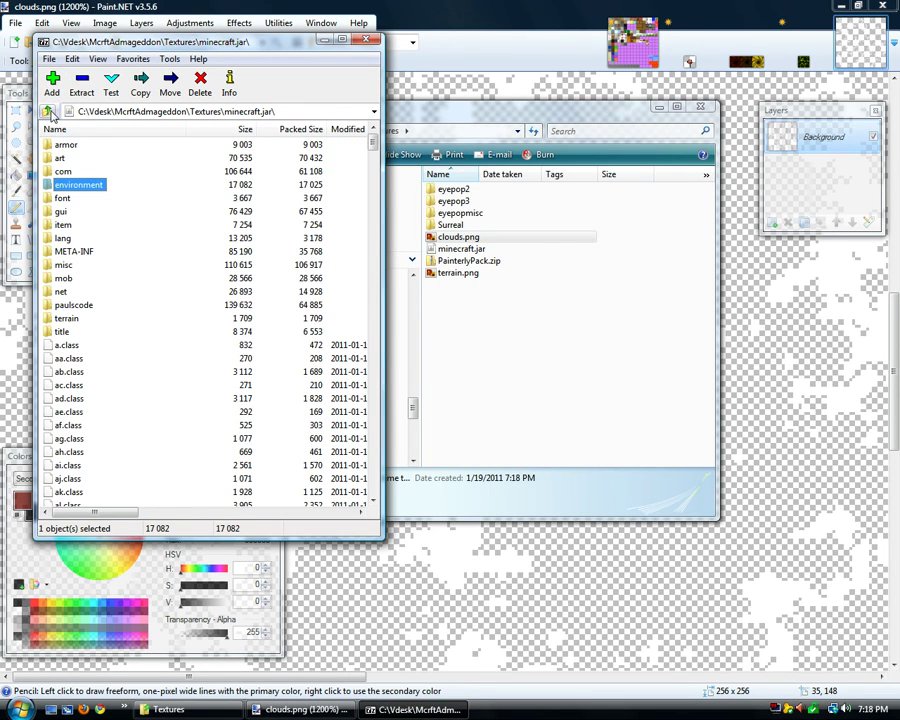
{"action": "double_click", "coordinate": [60, 159]}
{"action": "right_click", "coordinate": [70, 150]}
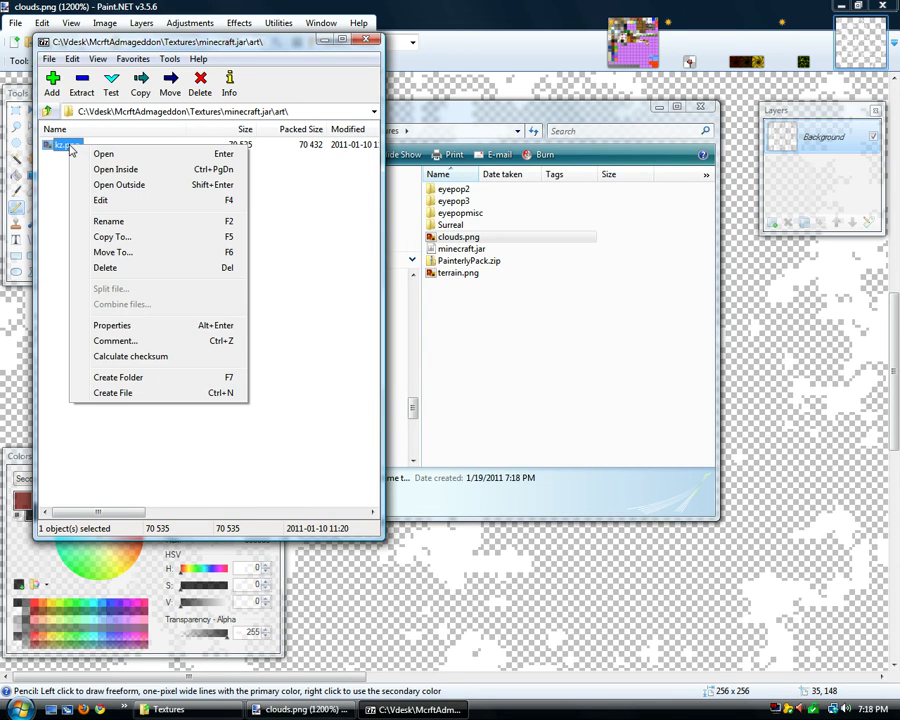
{"action": "left_click", "coordinate": [138, 240]}
{"action": "left_click", "coordinate": [514, 430]}
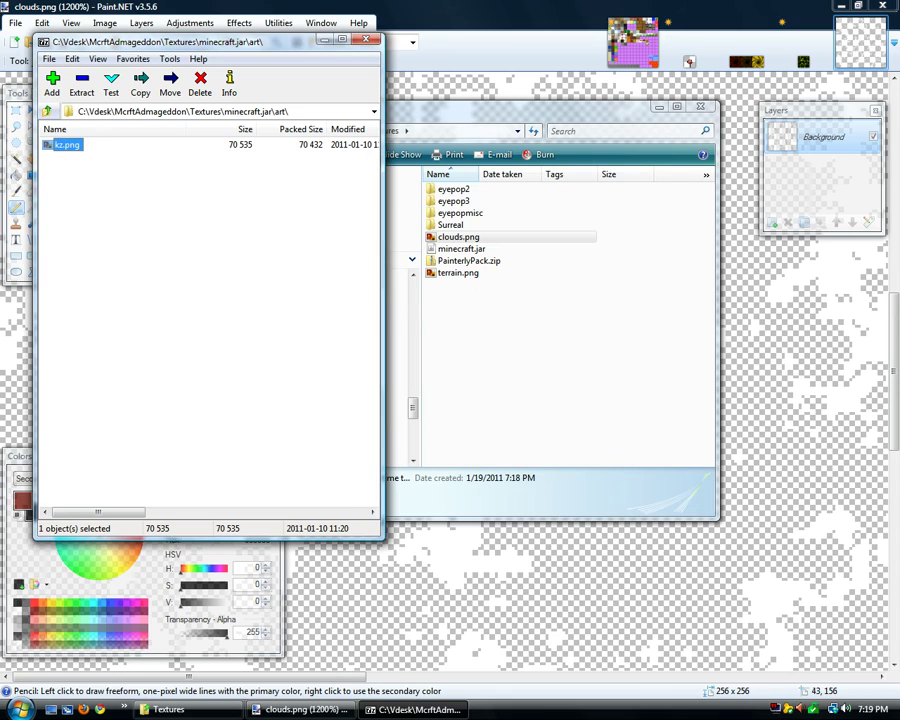
Open the extracted kz.png from the Textures folder in Paint.NET
{"action": "left_click", "coordinate": [222, 711]}
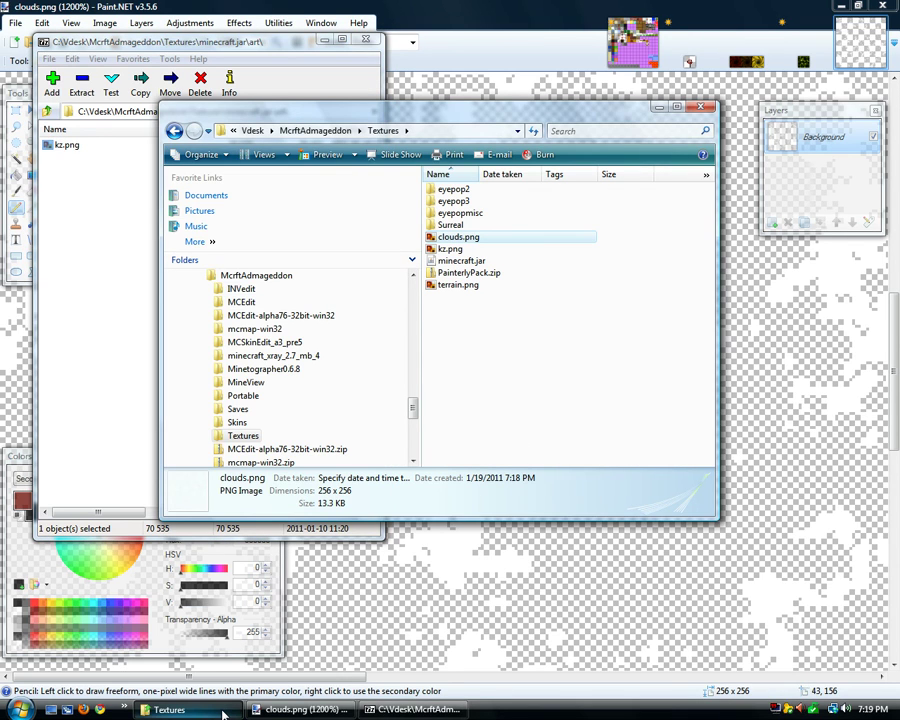
{"action": "left_click", "coordinate": [450, 250]}
{"action": "right_click", "coordinate": [453, 254]}
{"action": "mouse_move", "coordinate": [599, 362]}
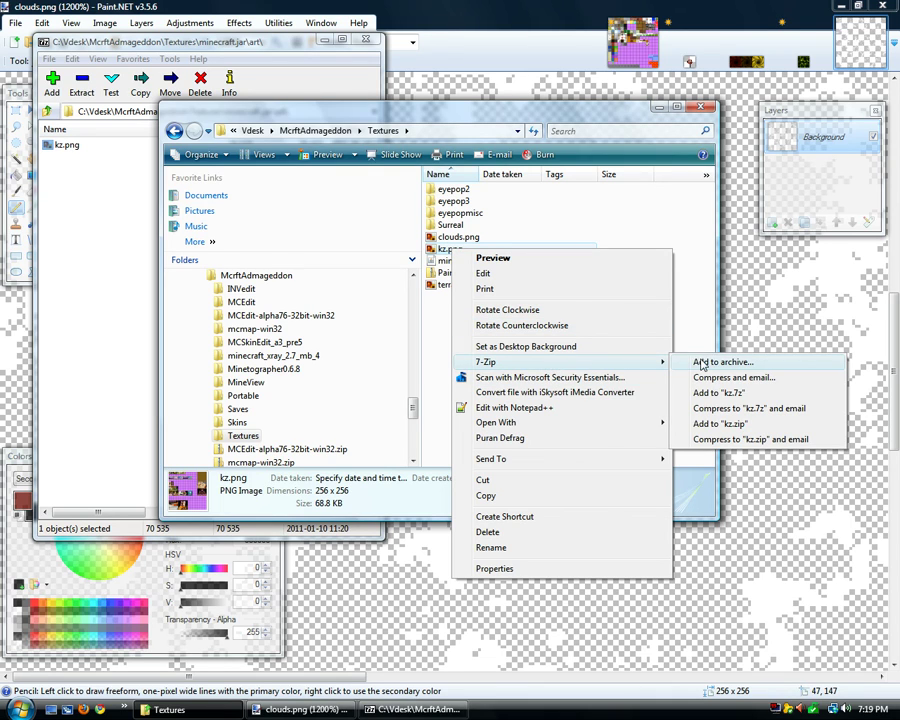
{"action": "left_click", "coordinate": [530, 234]}
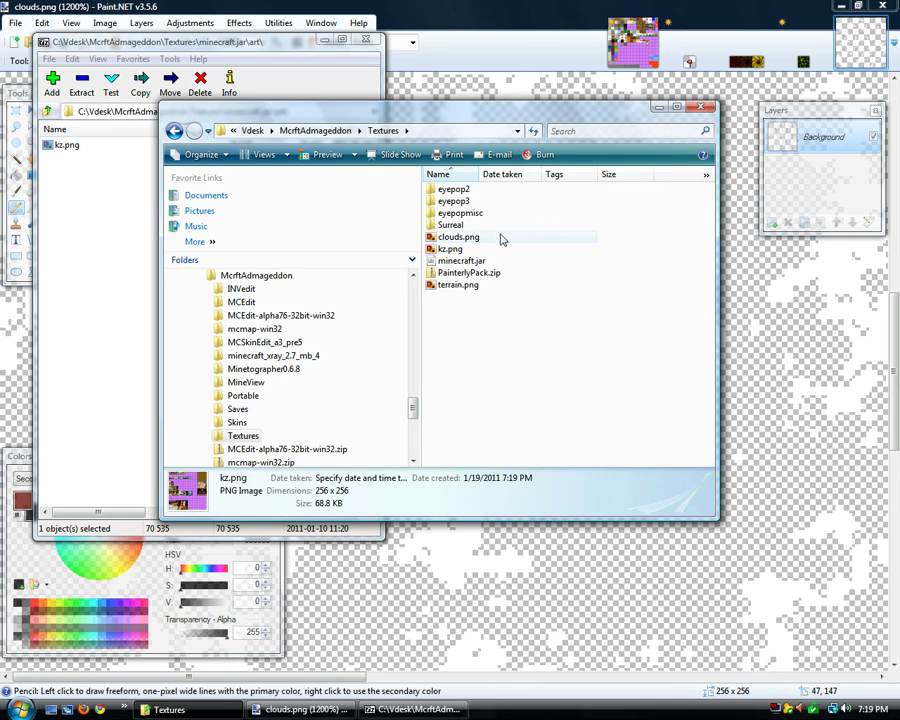
{"action": "right_click", "coordinate": [485, 256]}
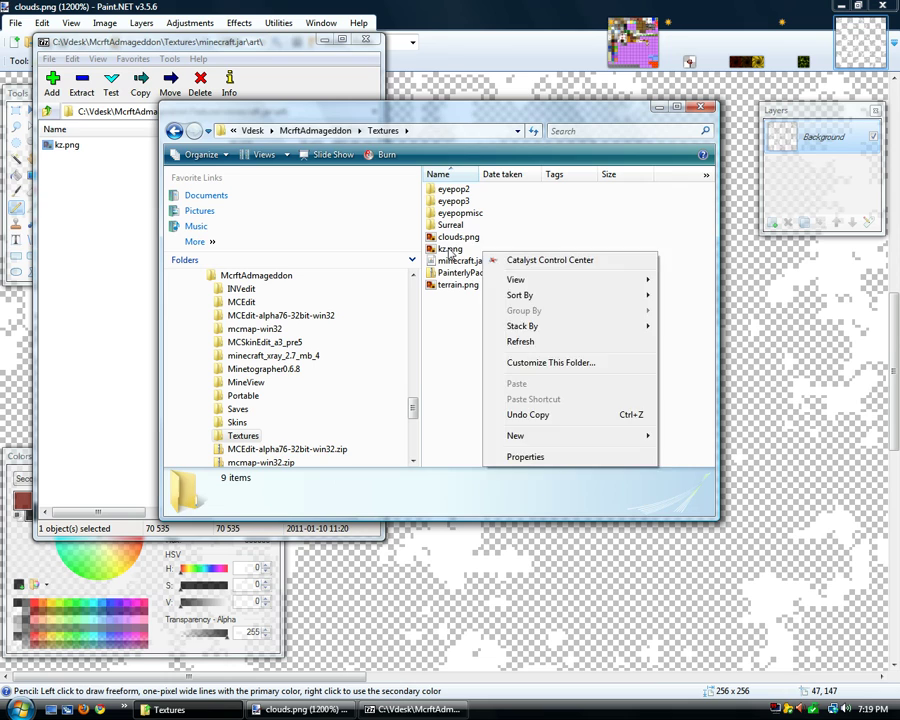
{"action": "left_click", "coordinate": [451, 250]}
{"action": "right_click", "coordinate": [455, 248]}
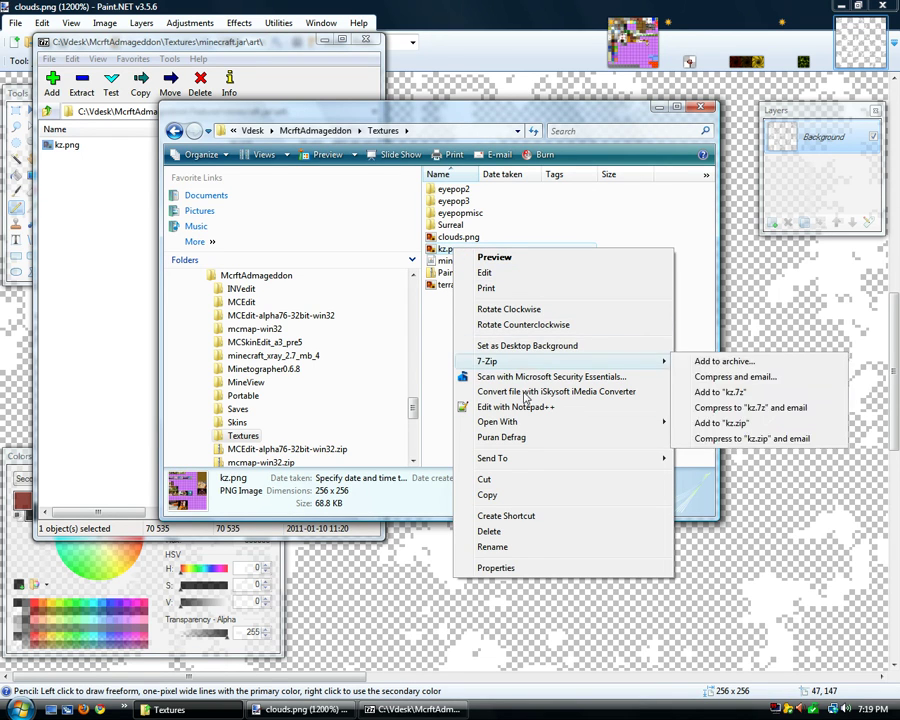
{"action": "mouse_move", "coordinate": [588, 424]}
{"action": "left_click", "coordinate": [697, 437]}
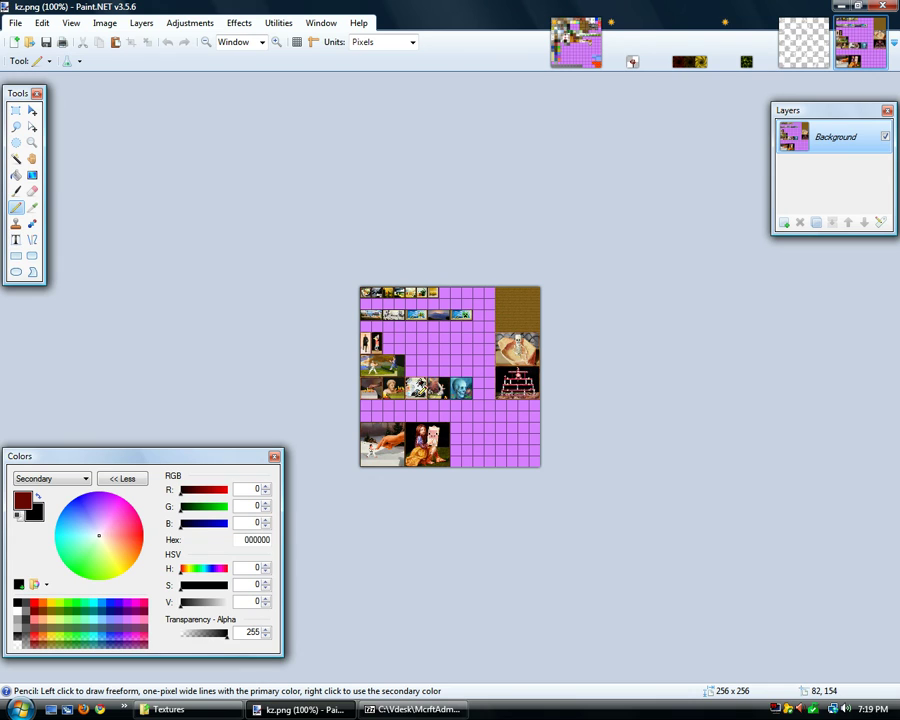
Zoom kz.png to 500% and move the Colors window down-left off the paintings
{"action": "key", "text": "ctrl+plus"}
{"action": "key", "text": "ctrl+plus"}
{"action": "key", "text": "ctrl+plus"}
{"action": "key", "text": "ctrl+plus"}
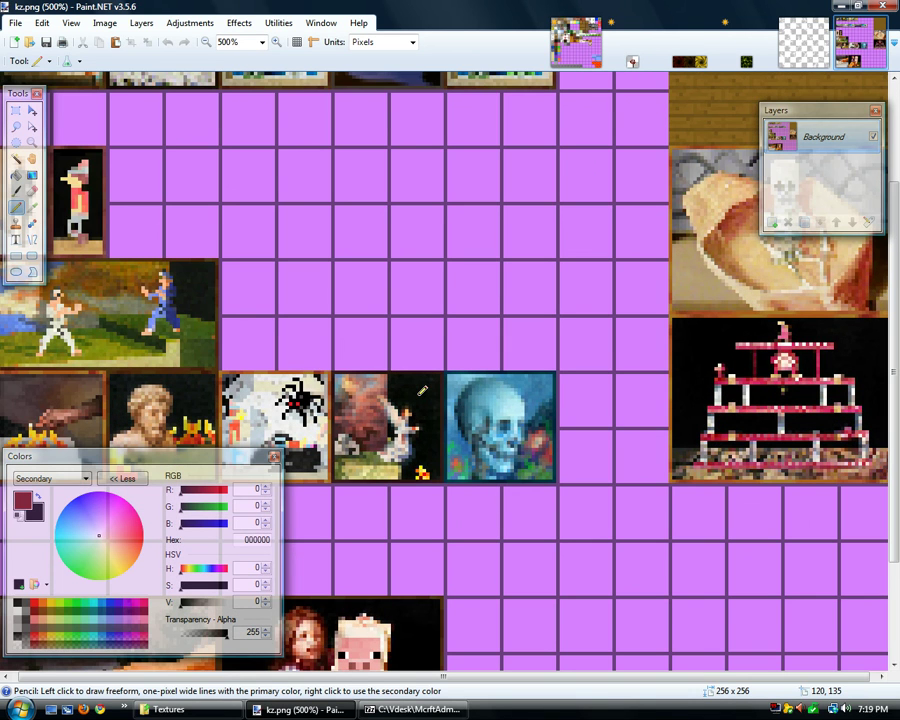
{"action": "left_click_drag", "start_coordinate": [140, 457], "coordinate": [113, 546]}
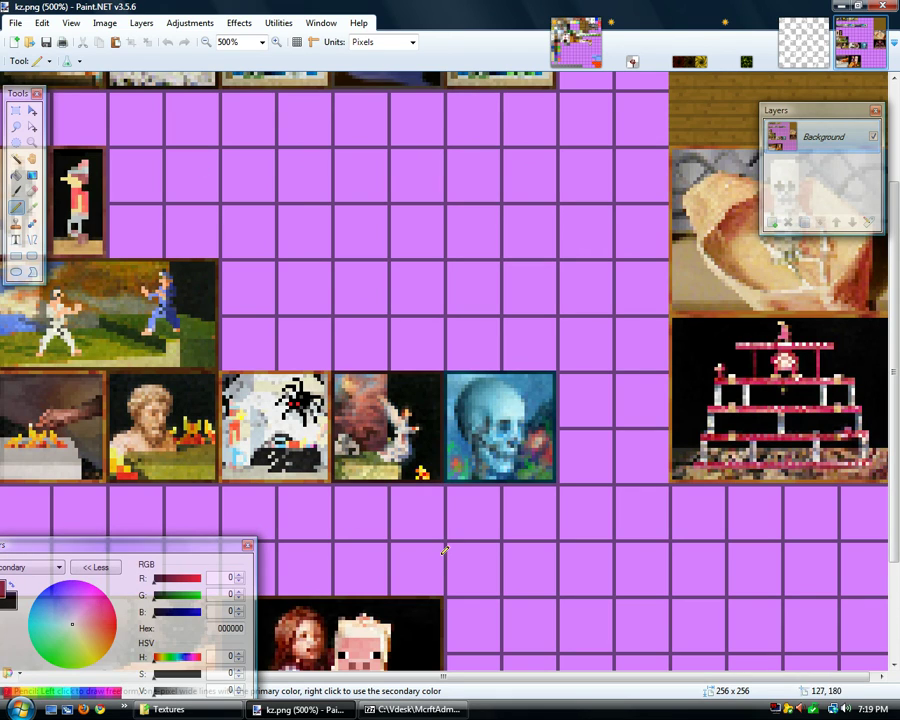